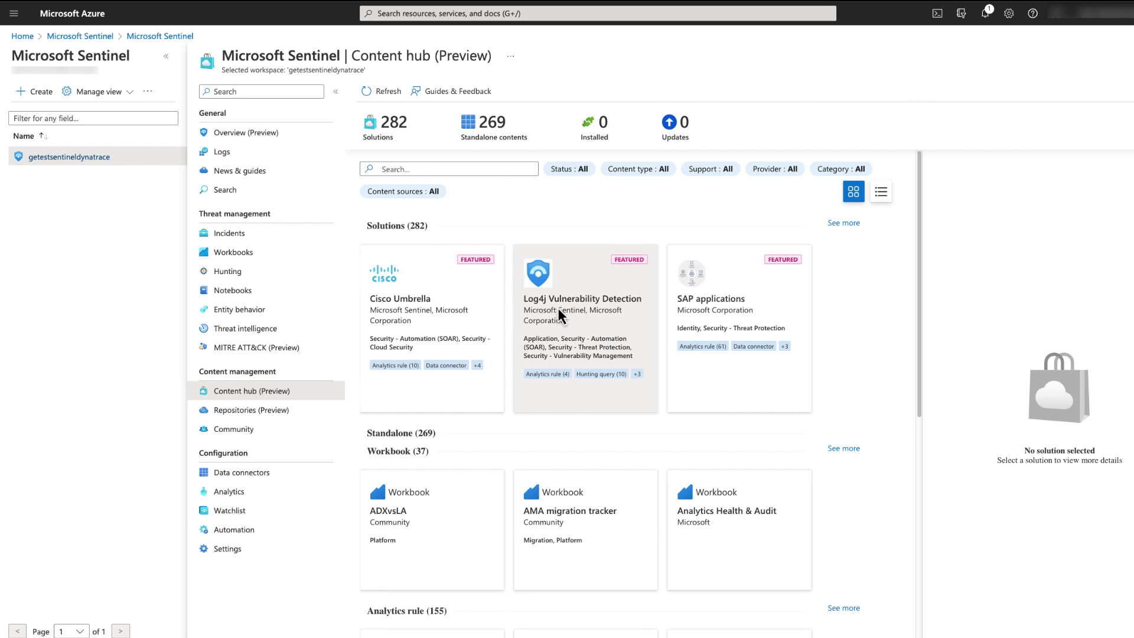
Search the Content hub for "dynatrace" and start installing the Dynatrace Software Intelligence Platform solution
click(445, 170)
text(dynatrace)
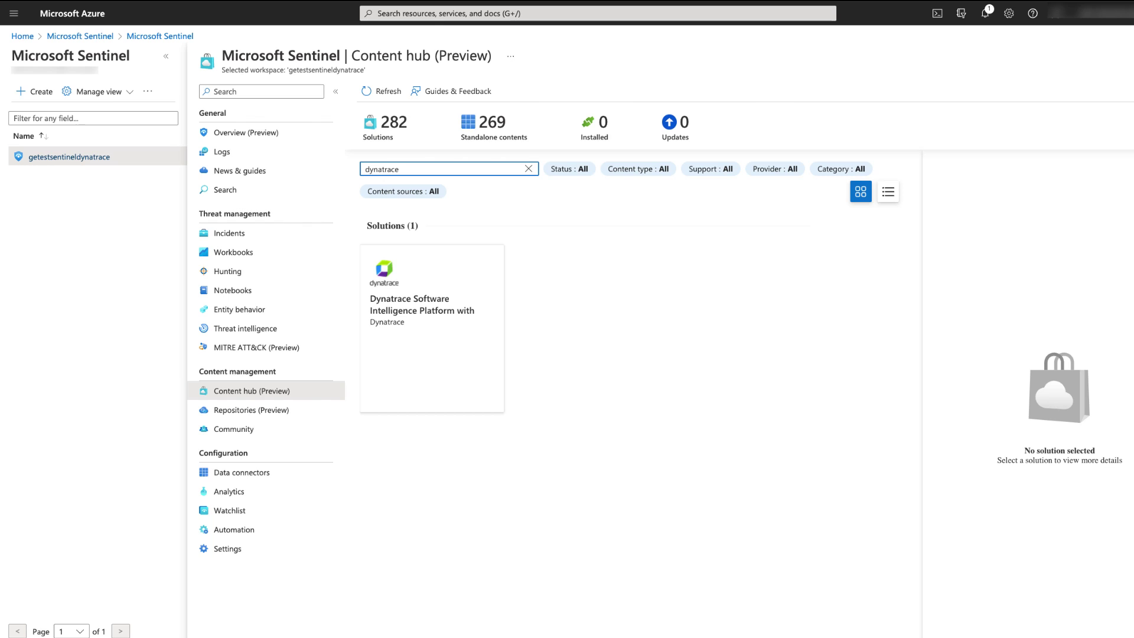
click(443, 311)
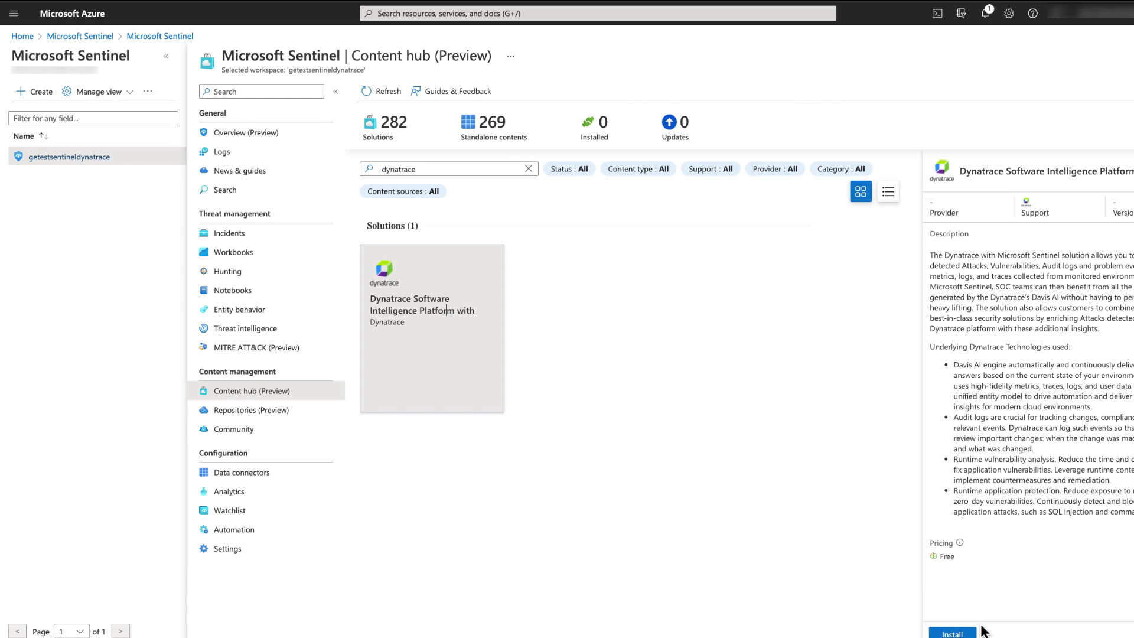
click(963, 633)
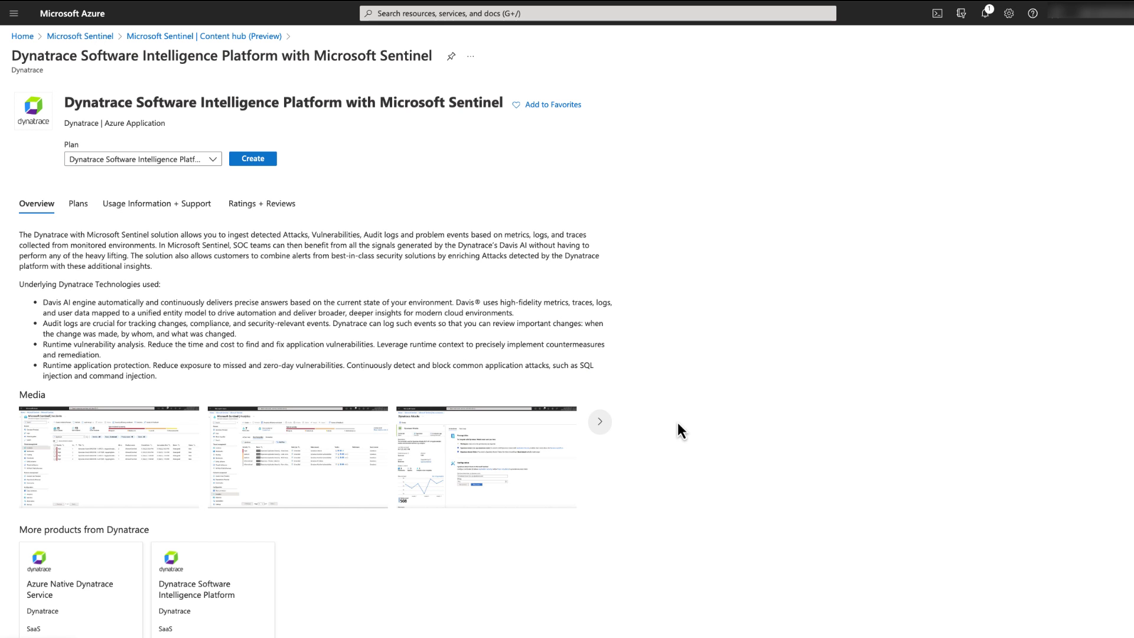
Create the Dynatrace solution in the getestsentineldynatrace workspace, keeping its other default settings
click(253, 159)
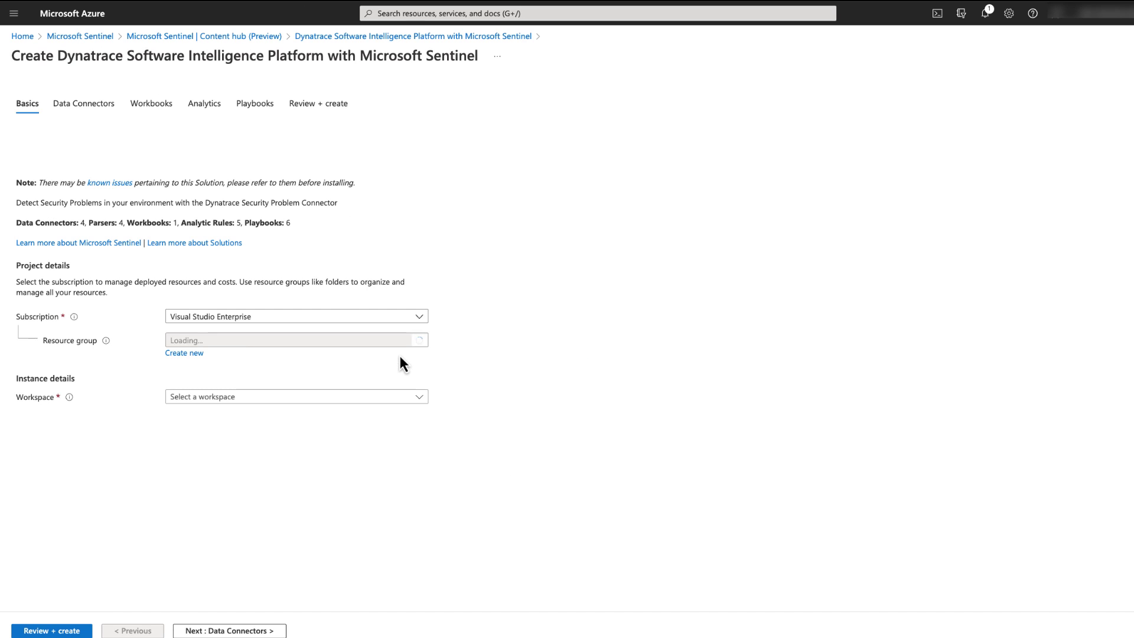
click(286, 397)
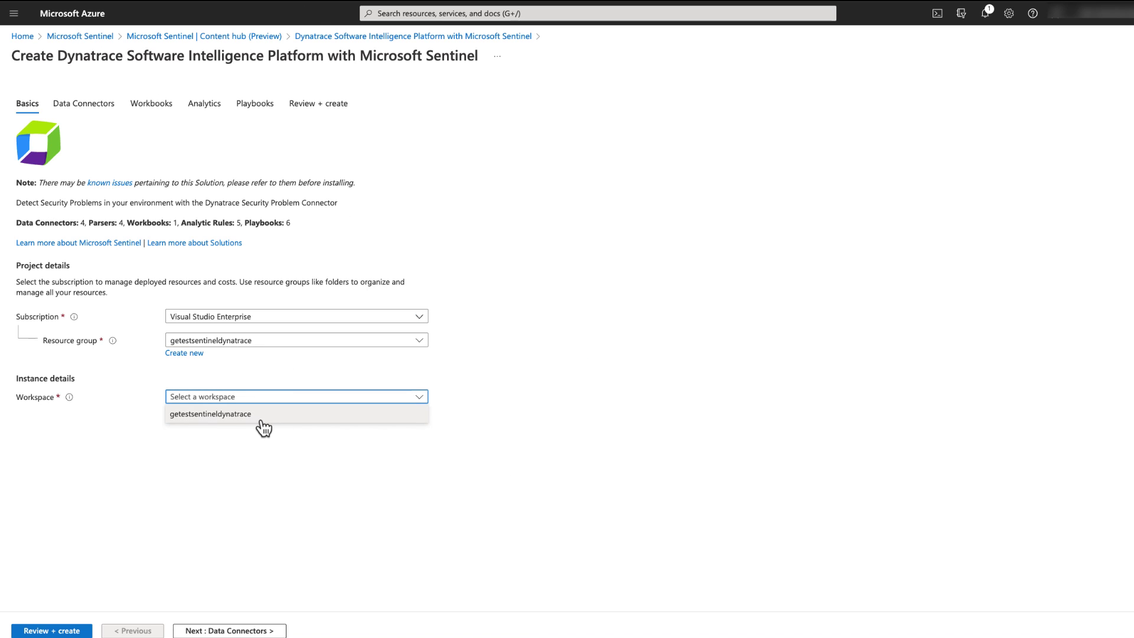
click(264, 415)
click(56, 630)
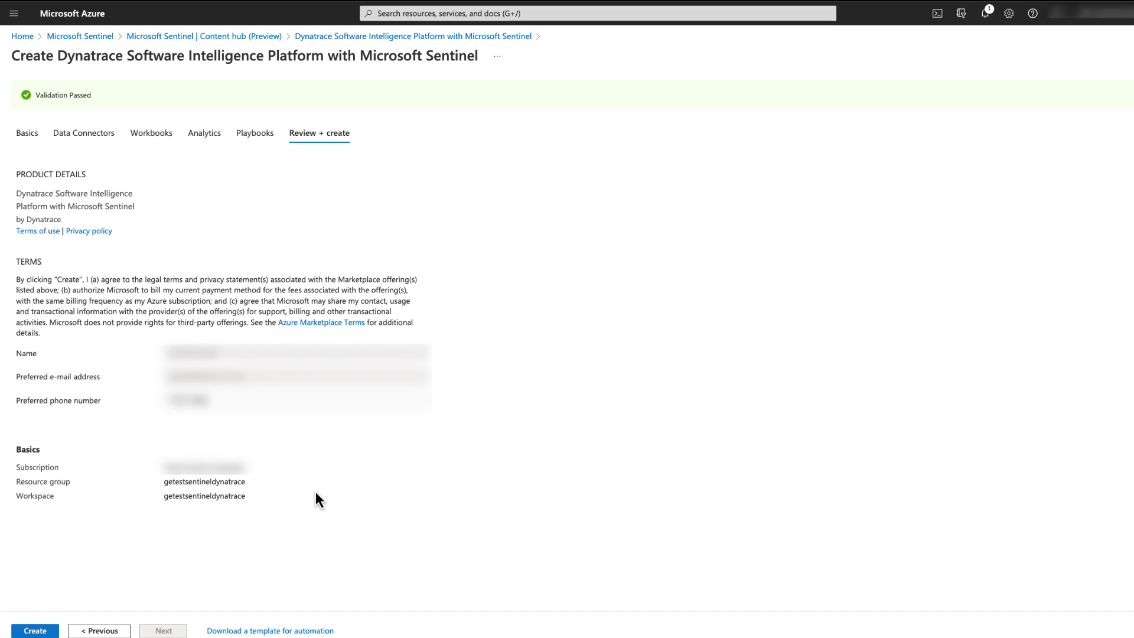
click(35, 631)
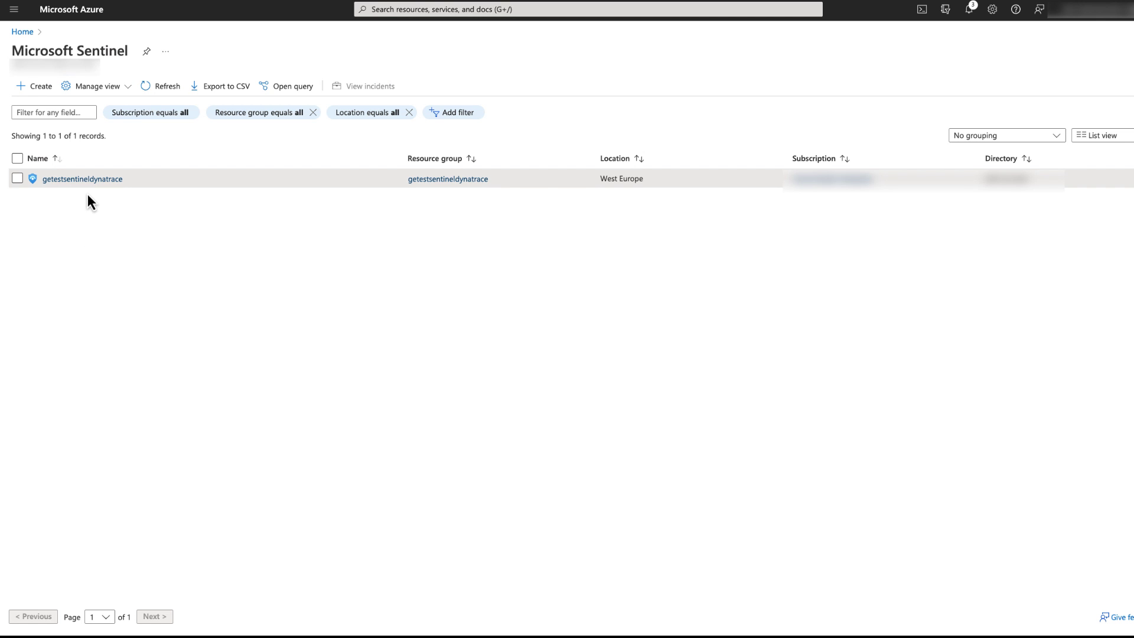
In the getestsentineldynatrace workspace, find the Dynatrace data connectors and open the Dynatrace Attacks connector page
click(84, 181)
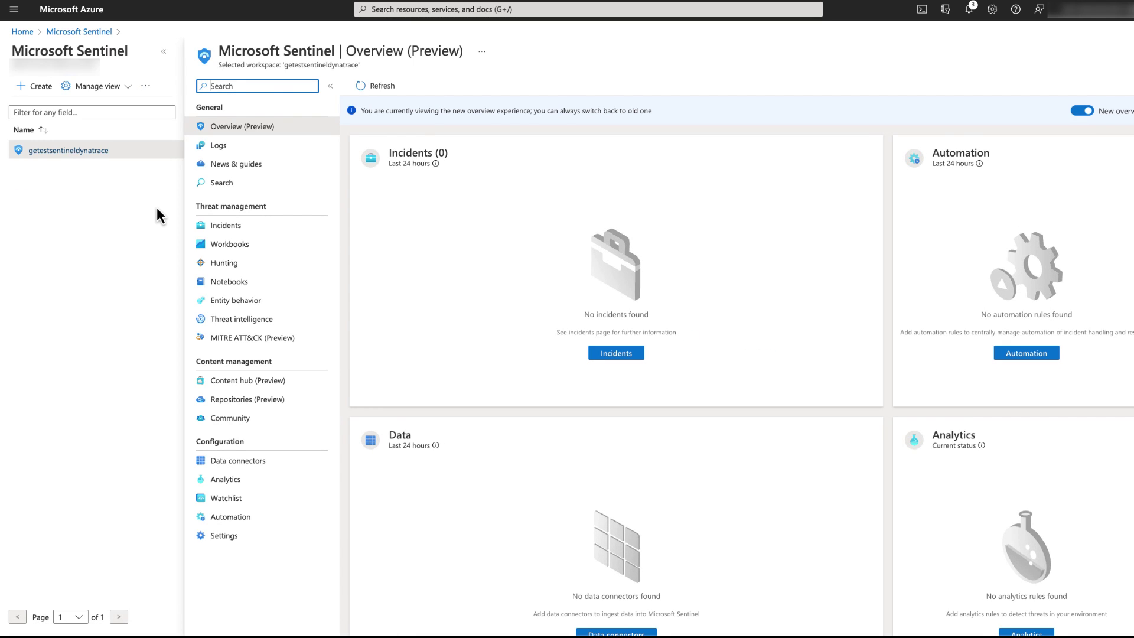
click(219, 465)
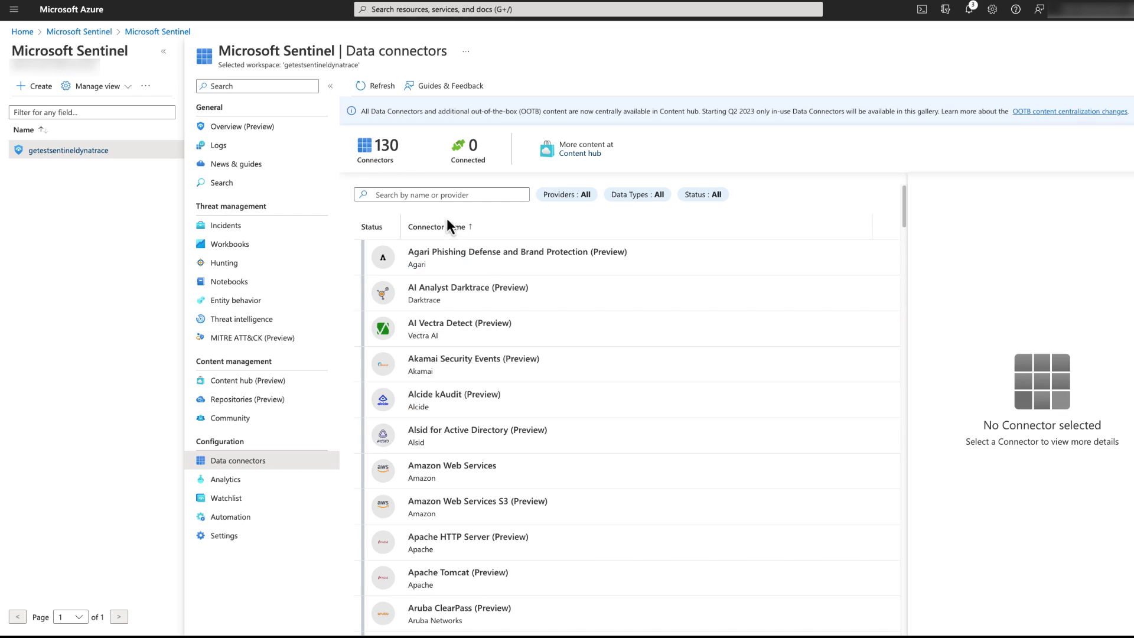
click(444, 198)
text(dynatrace)
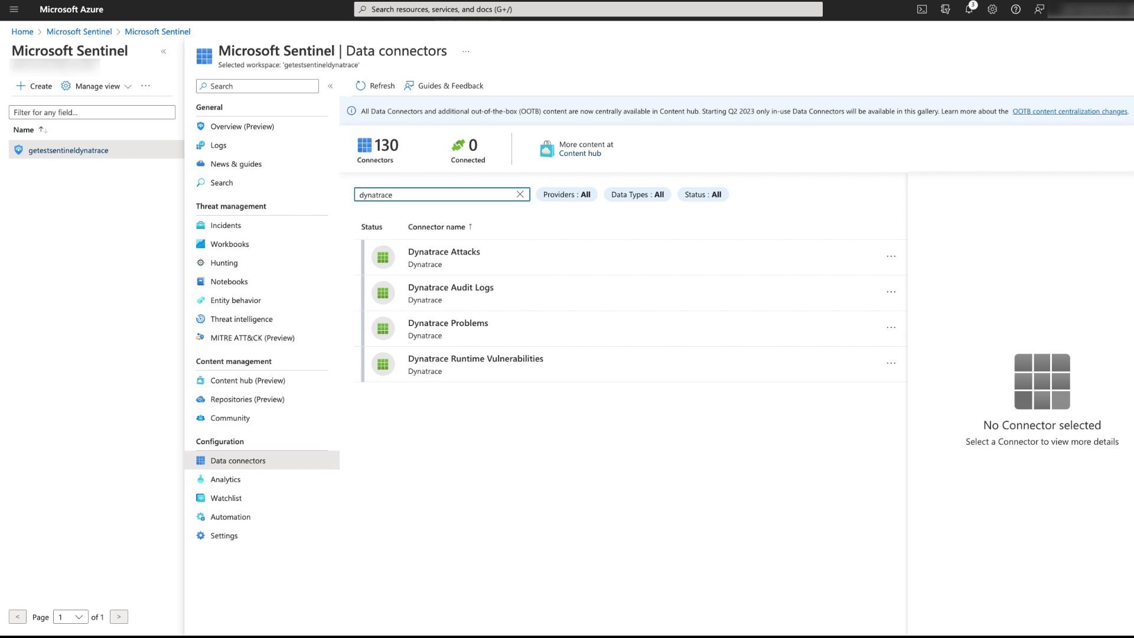
click(464, 256)
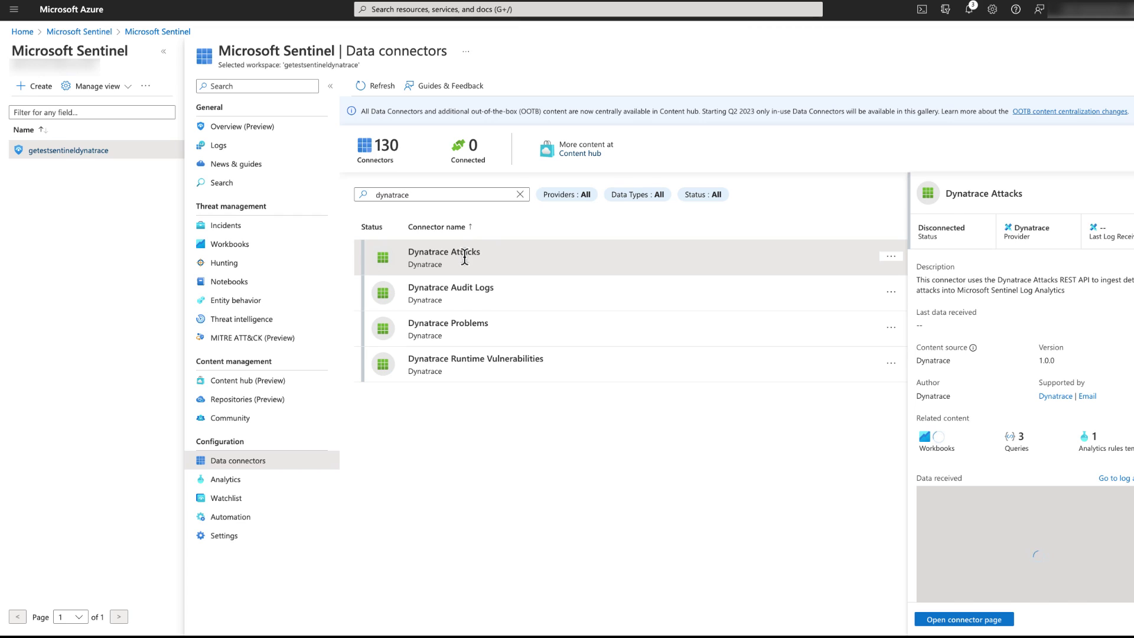
click(965, 618)
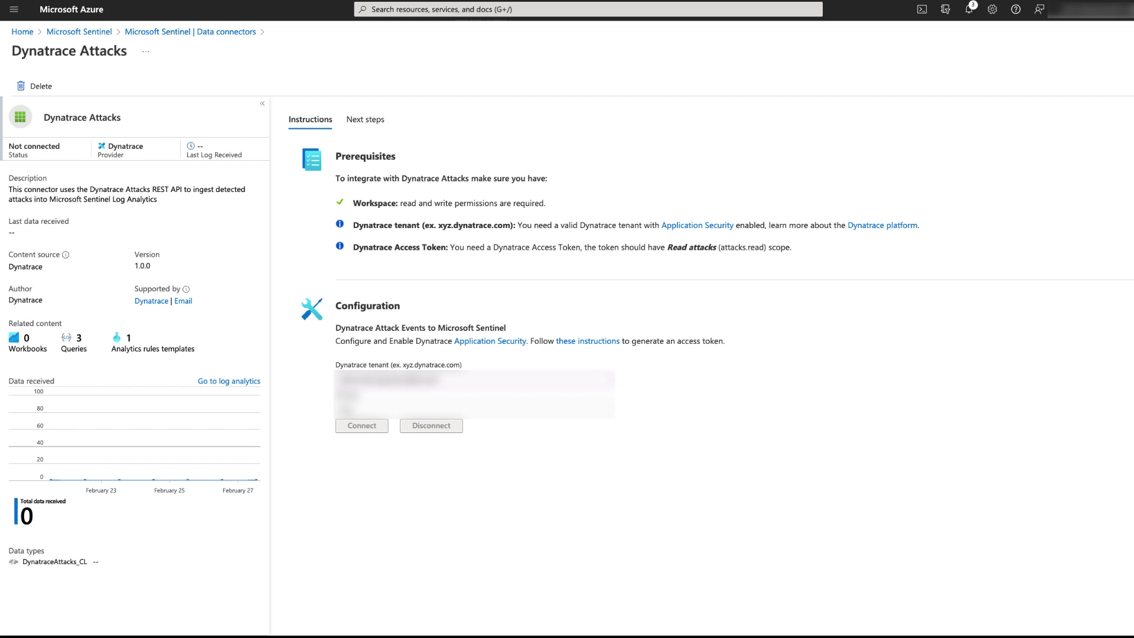
Paste the Dynatrace access token into the Dynatrace Attacks configuration and connect the connector
click(354, 409)
key(ctrl+v)
click(367, 427)
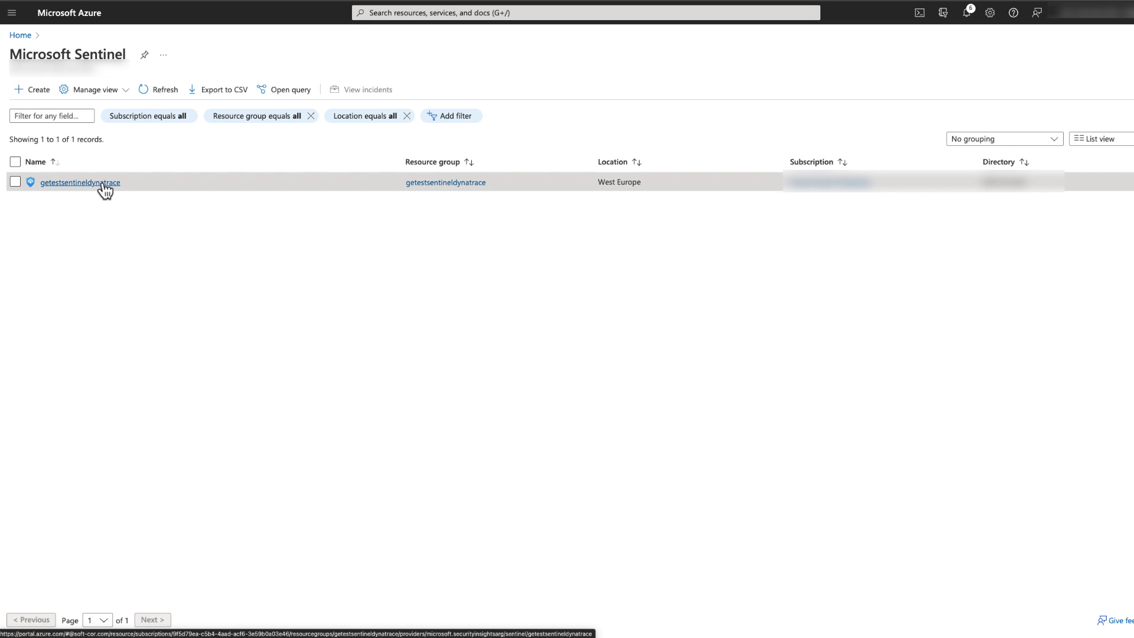
Reopen the workspace's data connectors, search for "dynatrace" and check the status of the Dynatrace Attacks connector
click(104, 188)
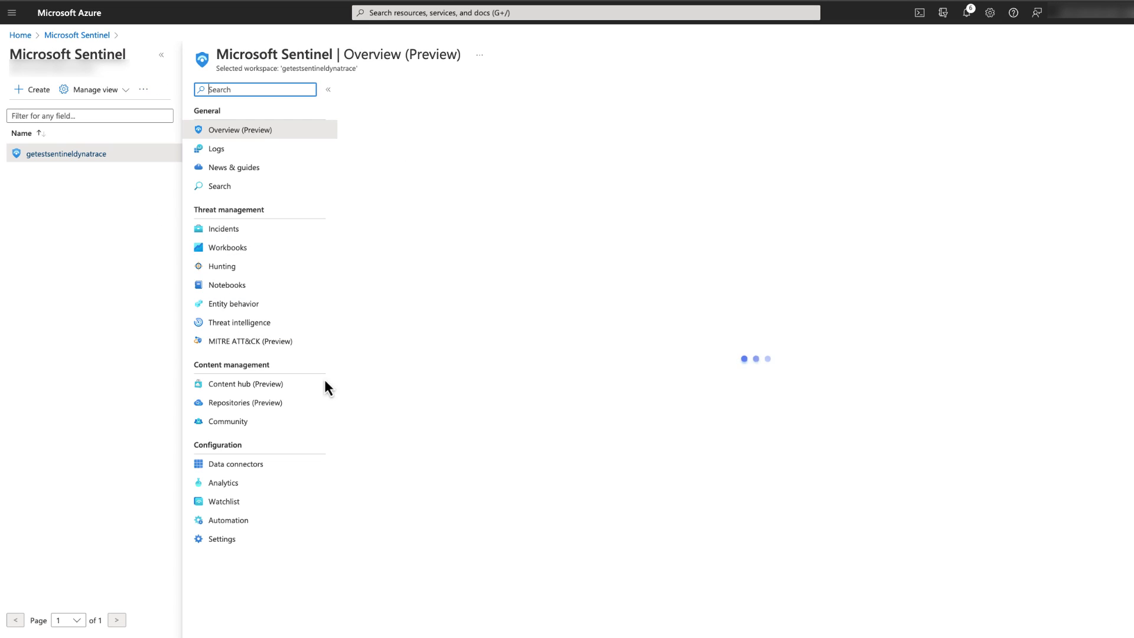
click(257, 469)
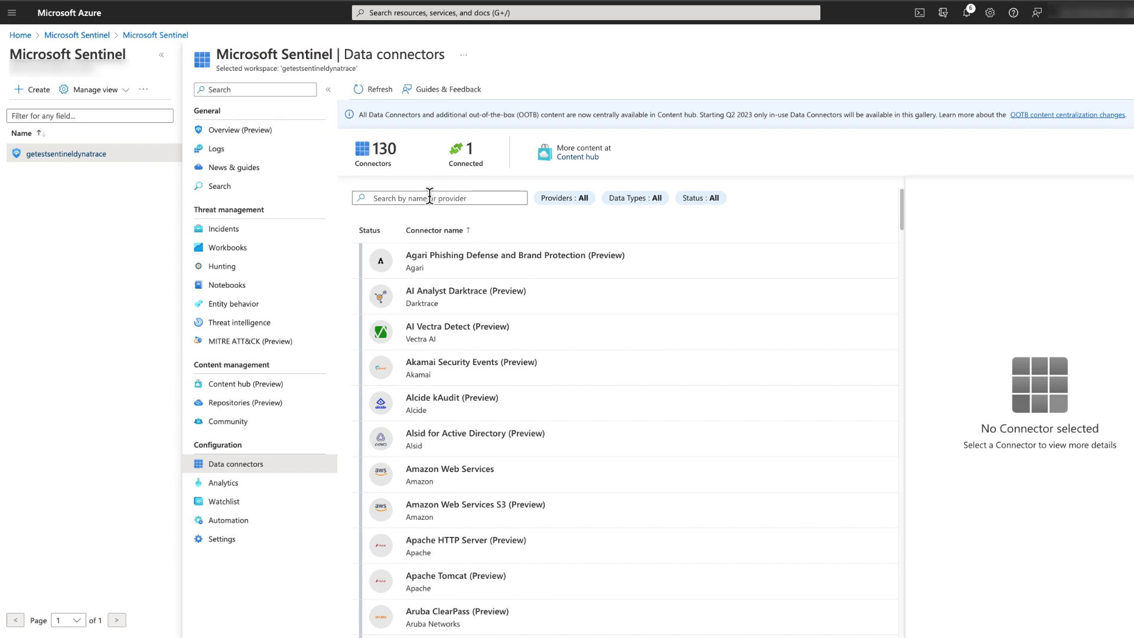
click(429, 199)
text(dynatrace)
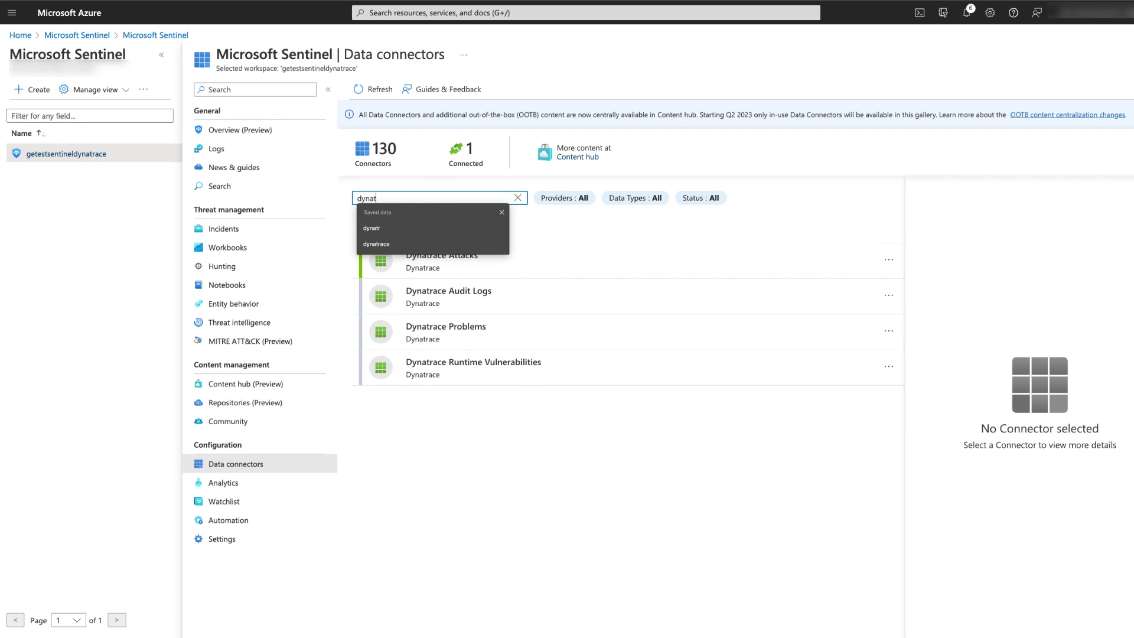
click(465, 254)
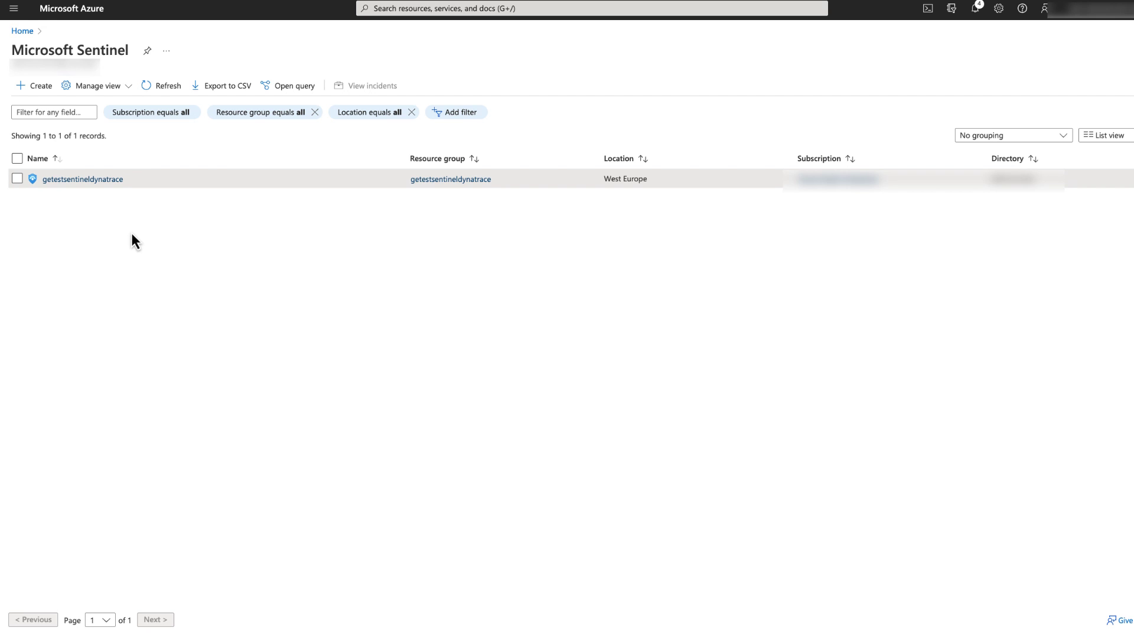
Open the workspace's analytics rule templates and filter them by "dynatrace"
click(89, 180)
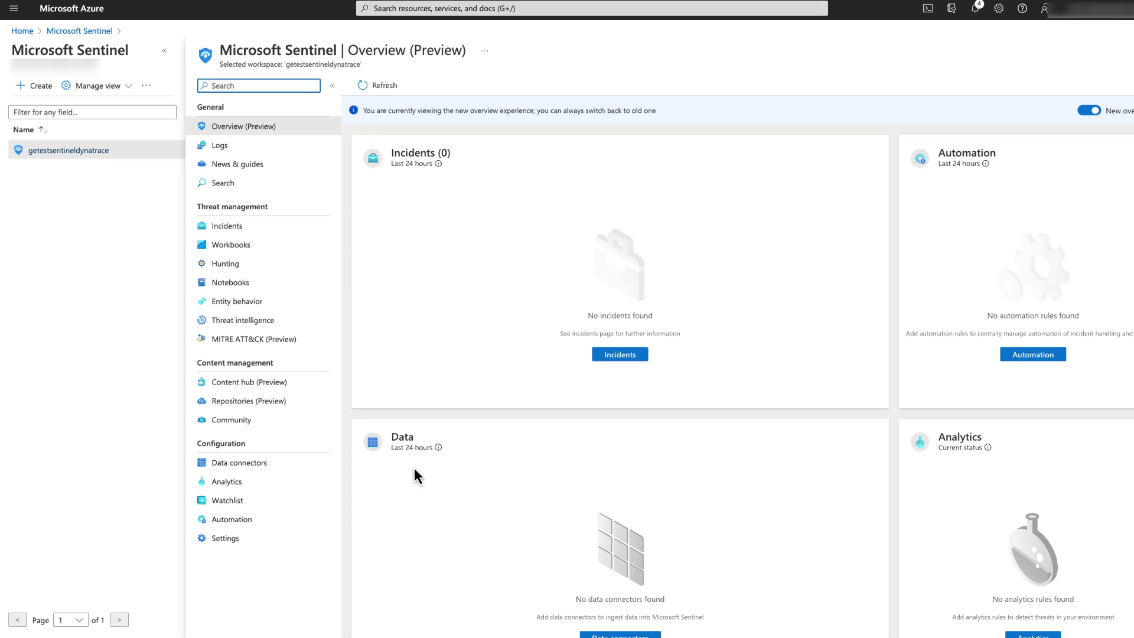
click(258, 486)
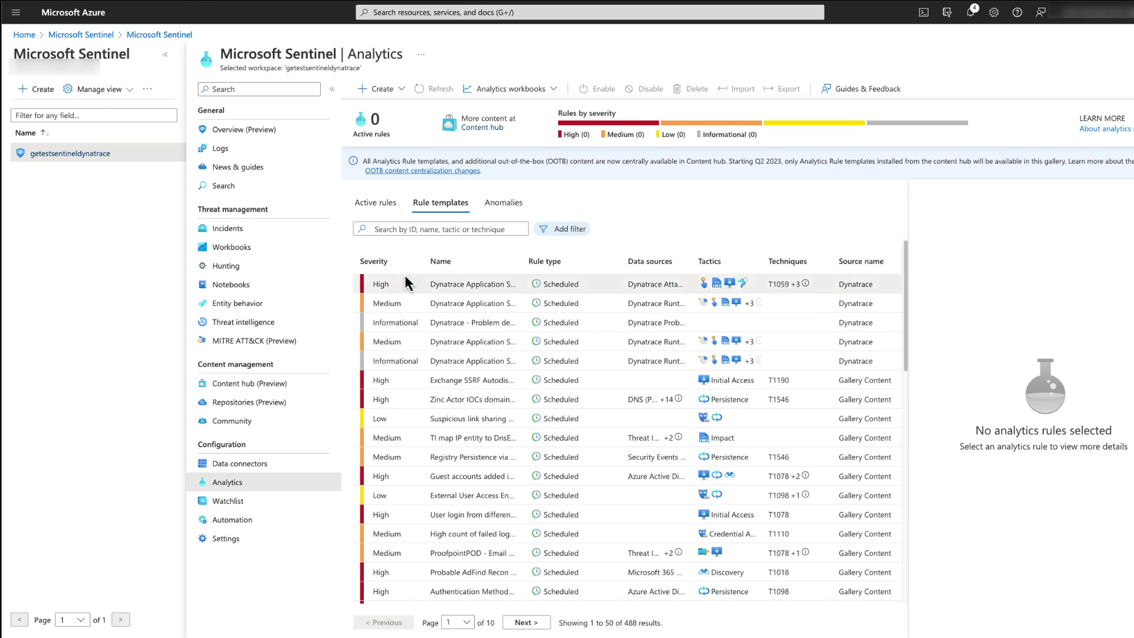
click(400, 230)
text(dy)
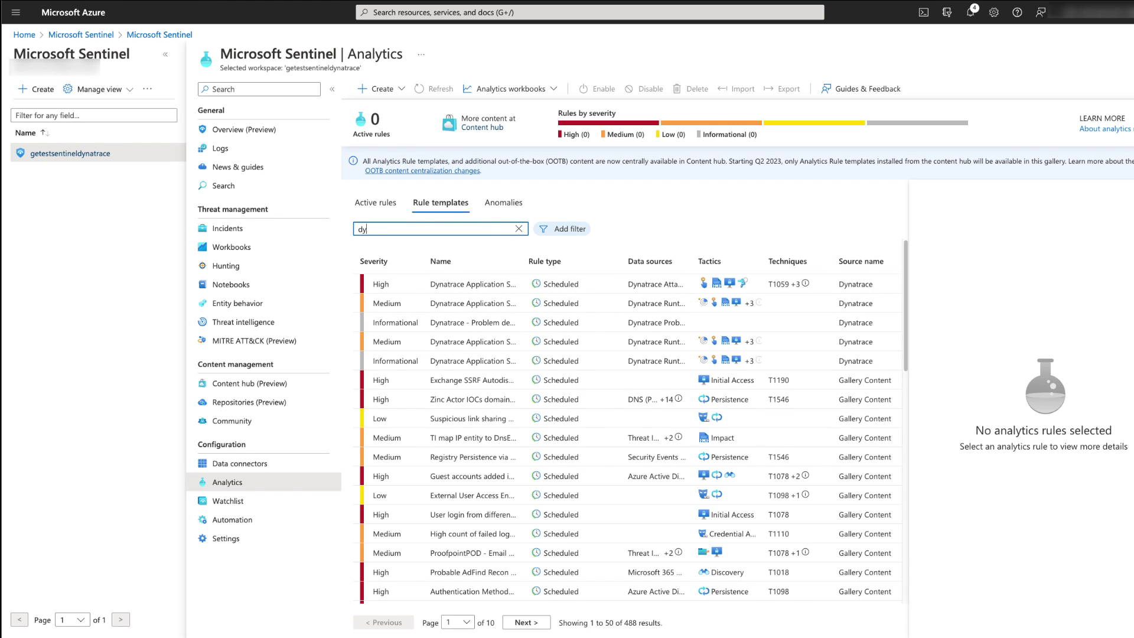
text(natrace)
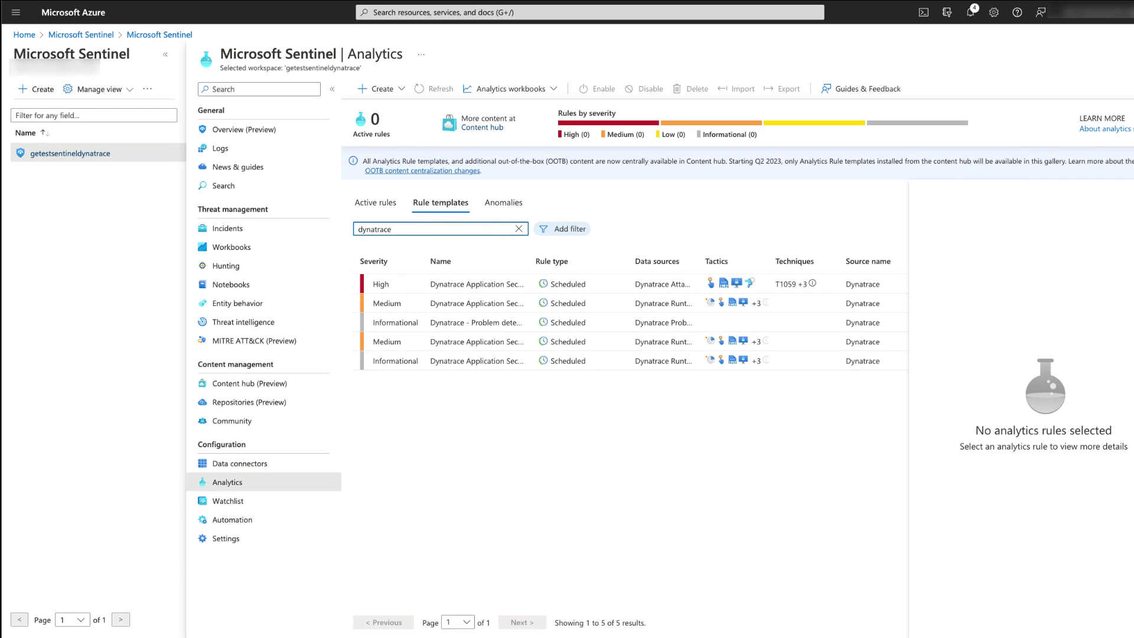
Review the high-severity Dynatrace Application Security - Attack detection template and start creating a rule from it
click(445, 286)
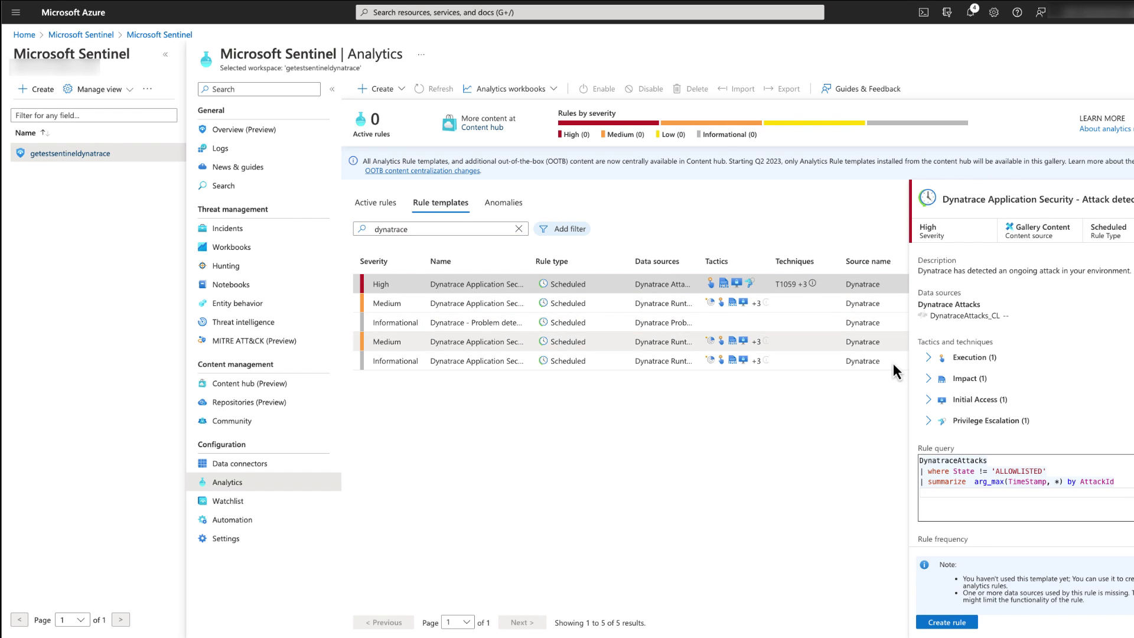
scroll(1040, 391, down, 4)
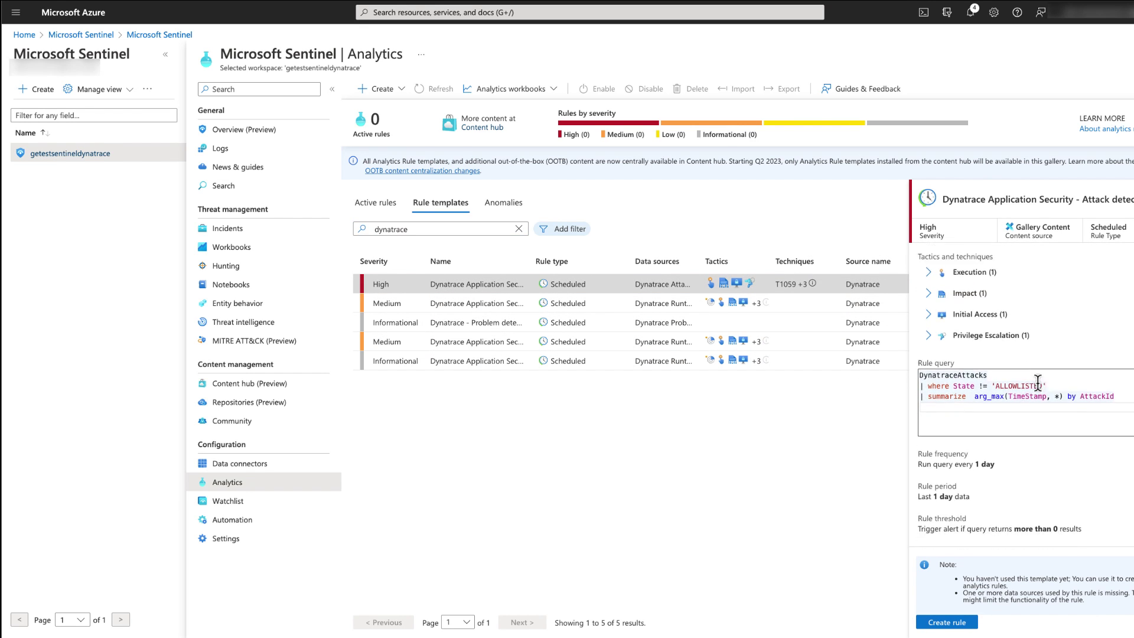
scroll(1038, 384, down, 1)
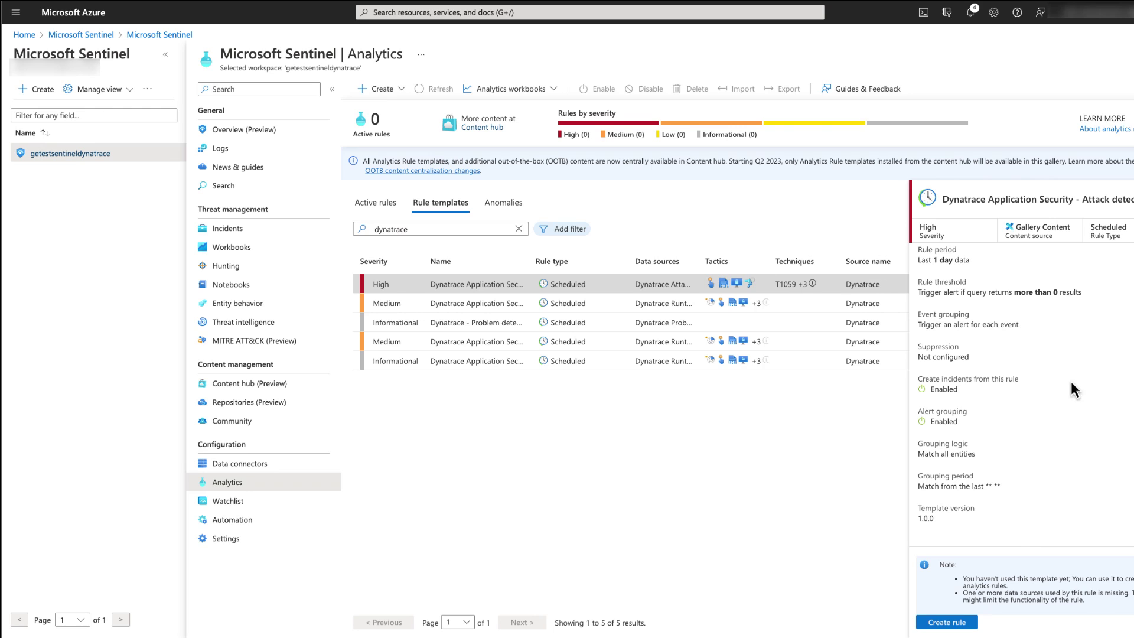
click(964, 623)
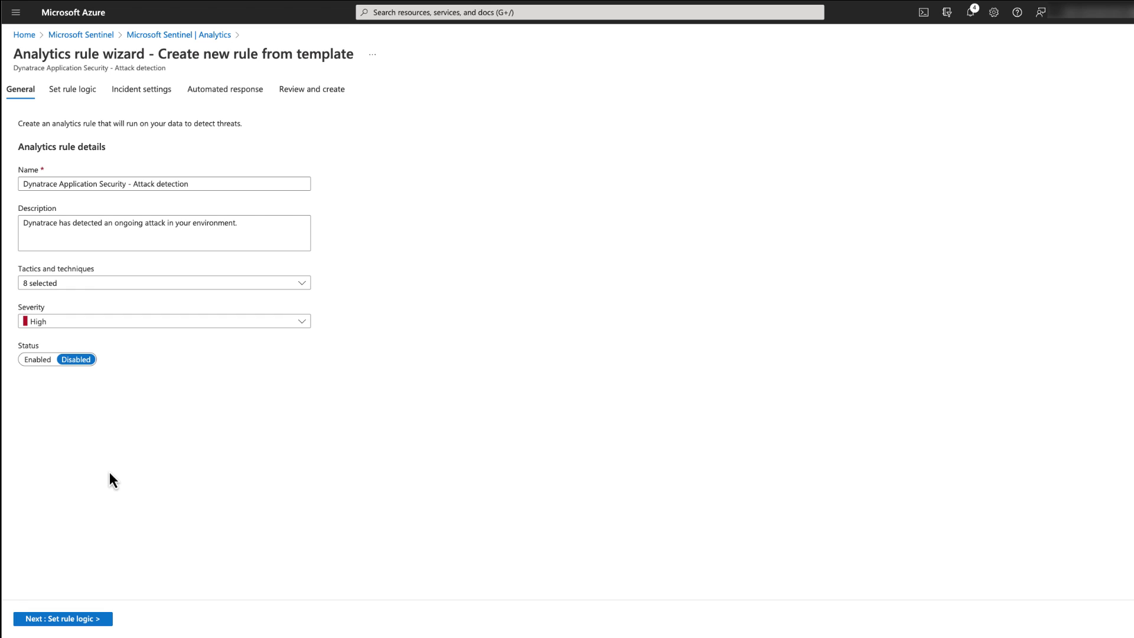
Examine the rule logic, including the query, entity mapping, custom details, alert details, scheduling, threshold and event grouping
click(69, 622)
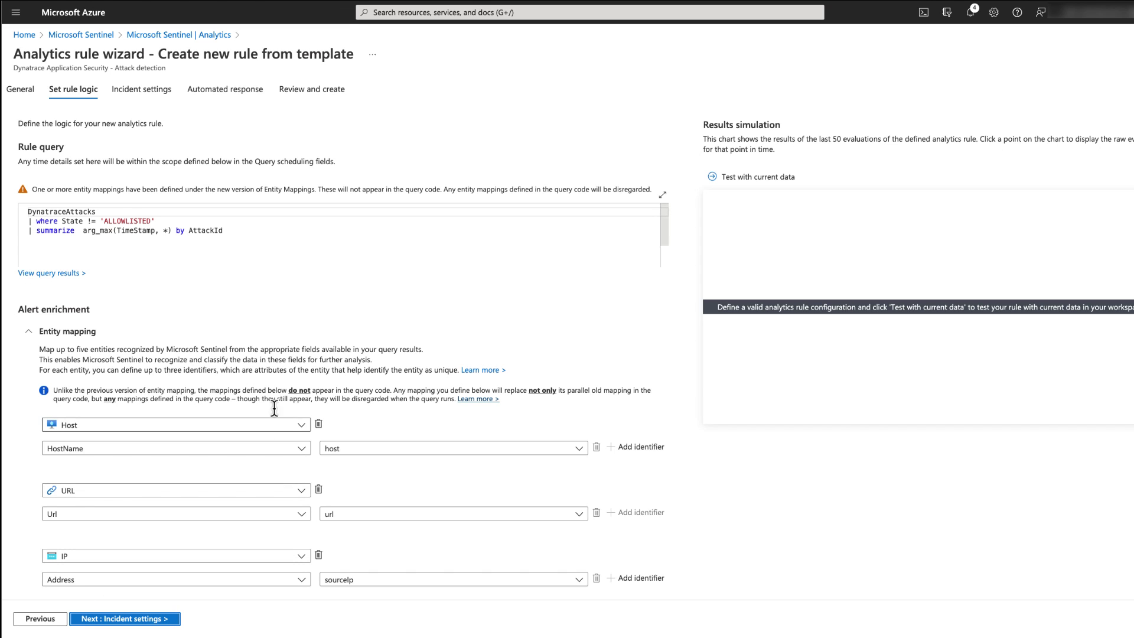
scroll(277, 421, down, 5)
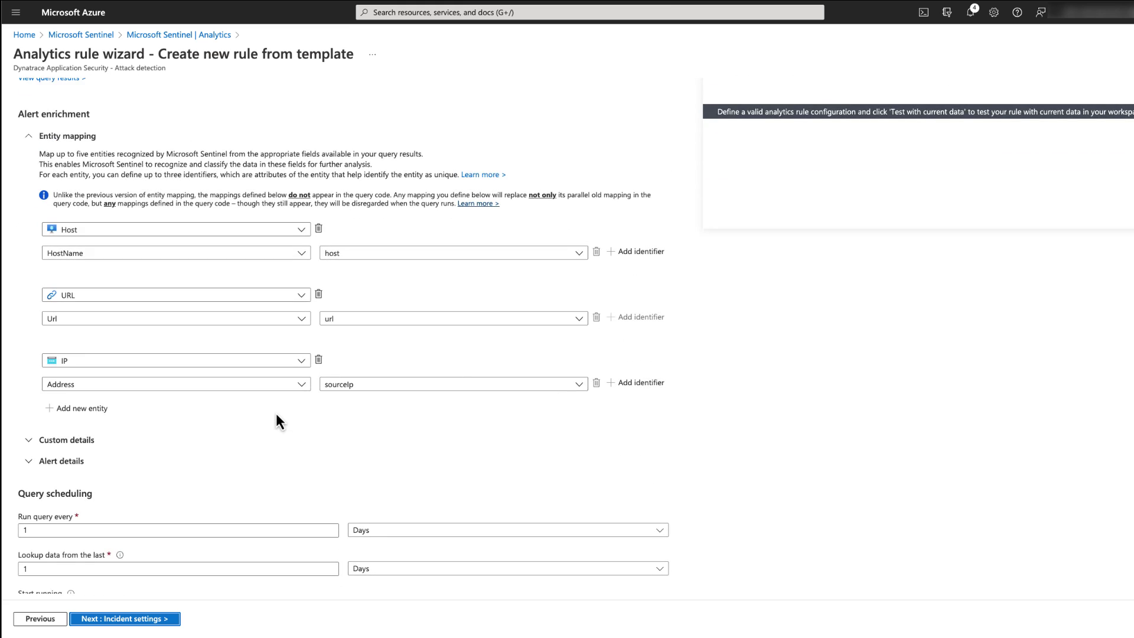
scroll(275, 413, down, 2)
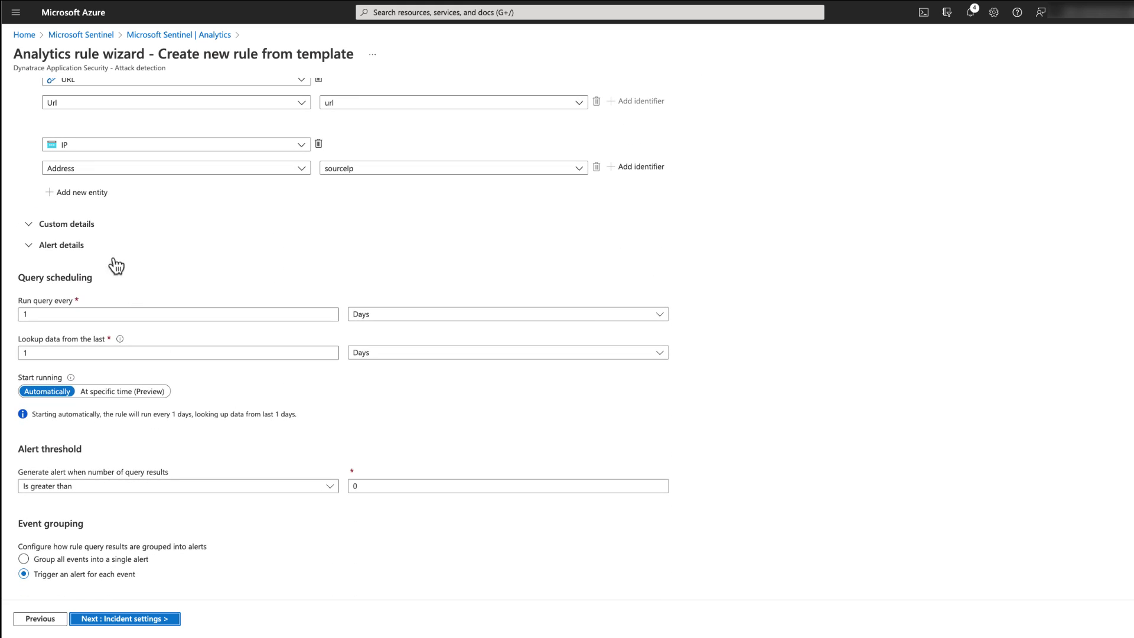
click(81, 225)
scroll(257, 406, down, 3)
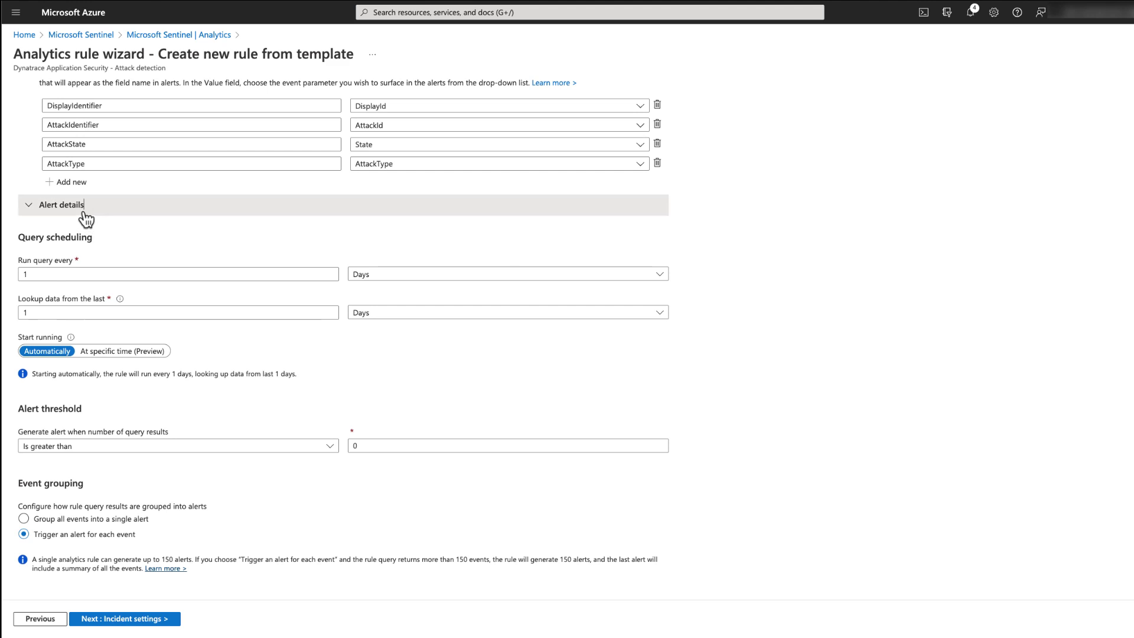
click(83, 209)
scroll(374, 423, down, 1)
scroll(375, 424, down, 4)
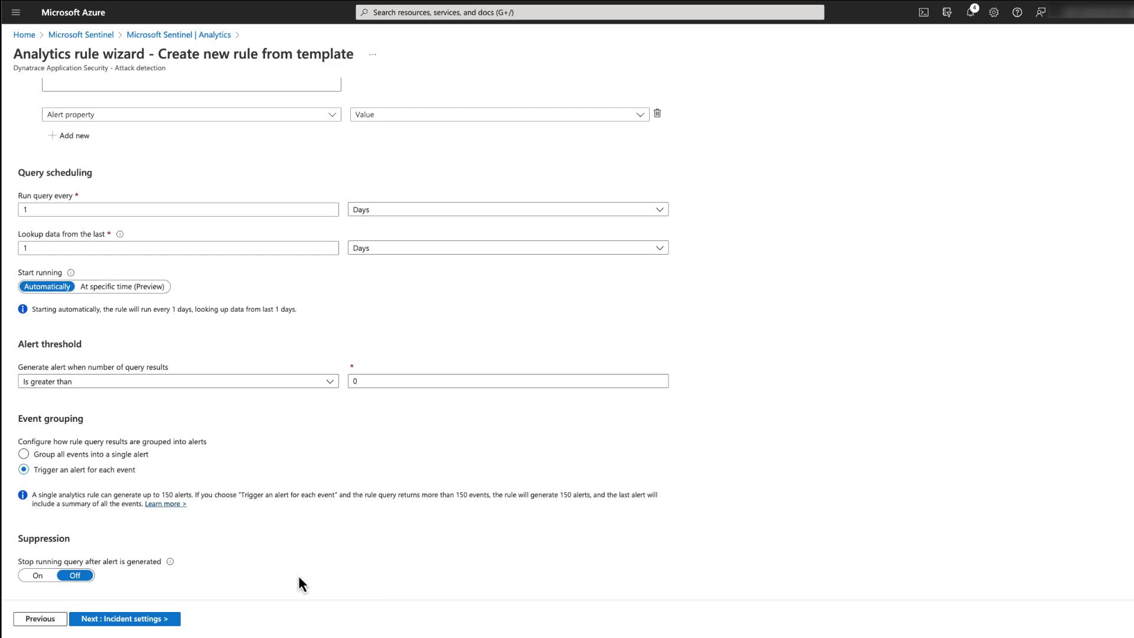
Enable grouping of related alerts into incidents, leave out automation rules, and review the rule's summary
click(152, 619)
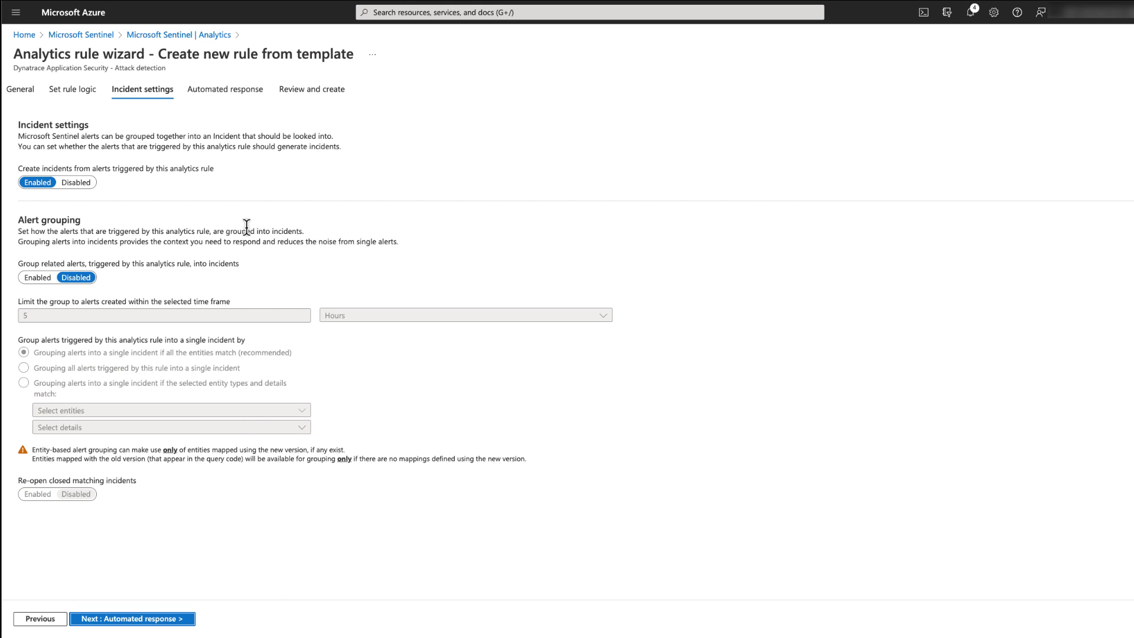
click(42, 278)
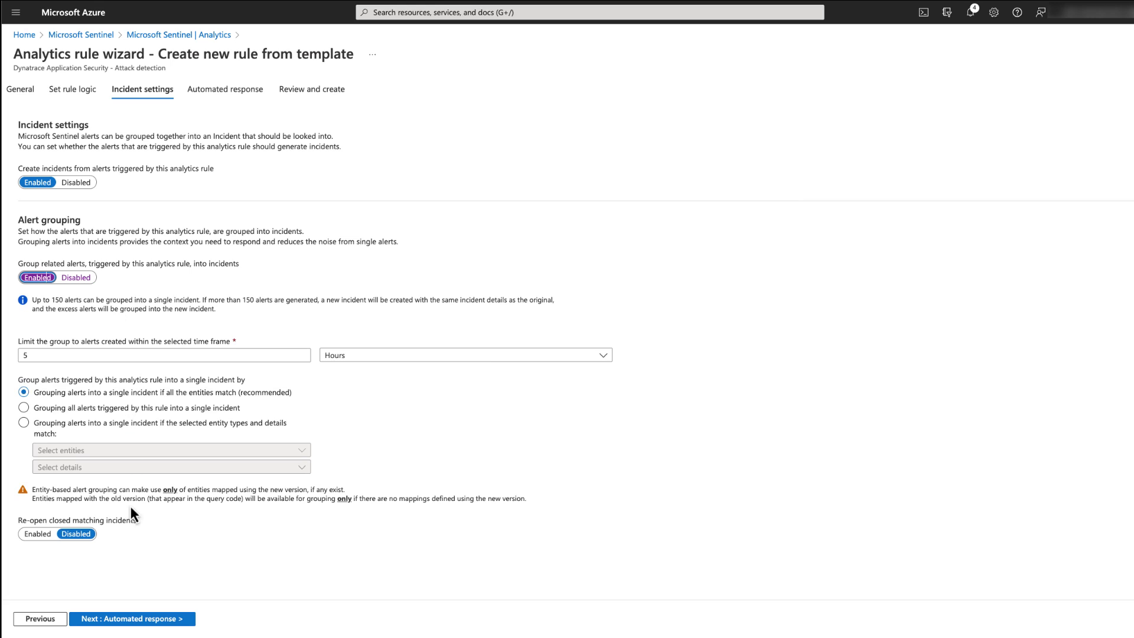
click(130, 621)
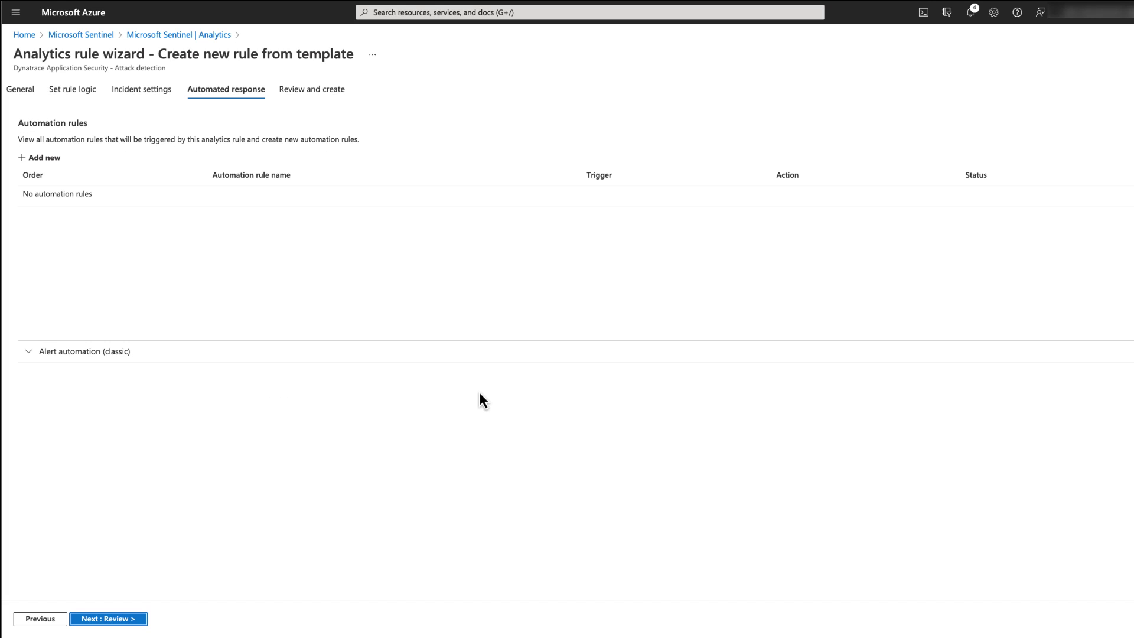
click(134, 619)
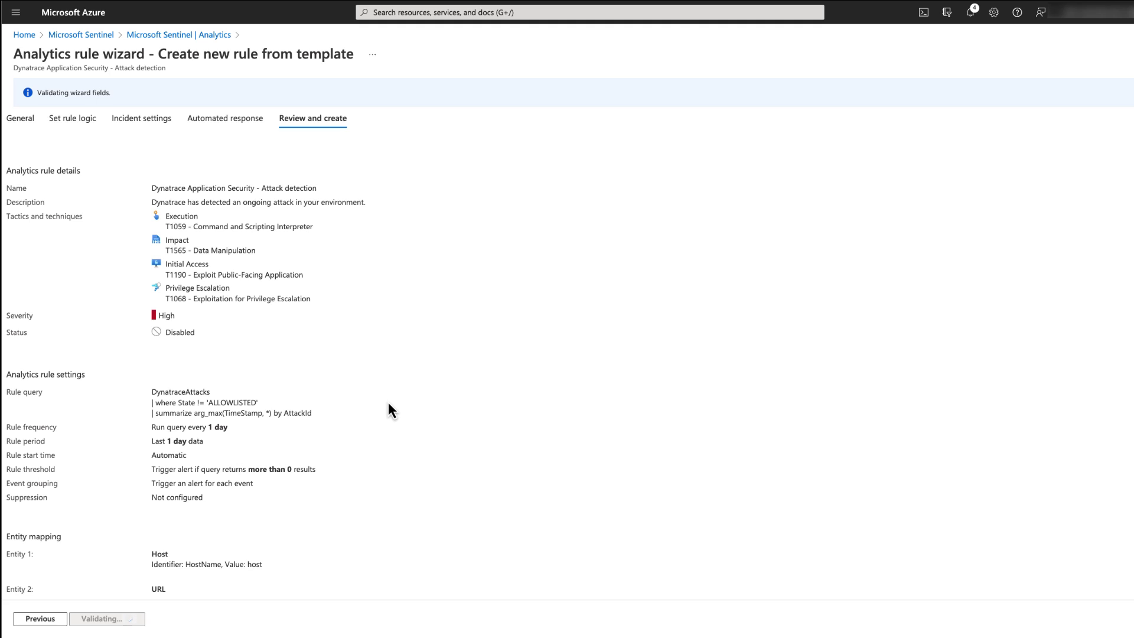
scroll(388, 403, down, 5)
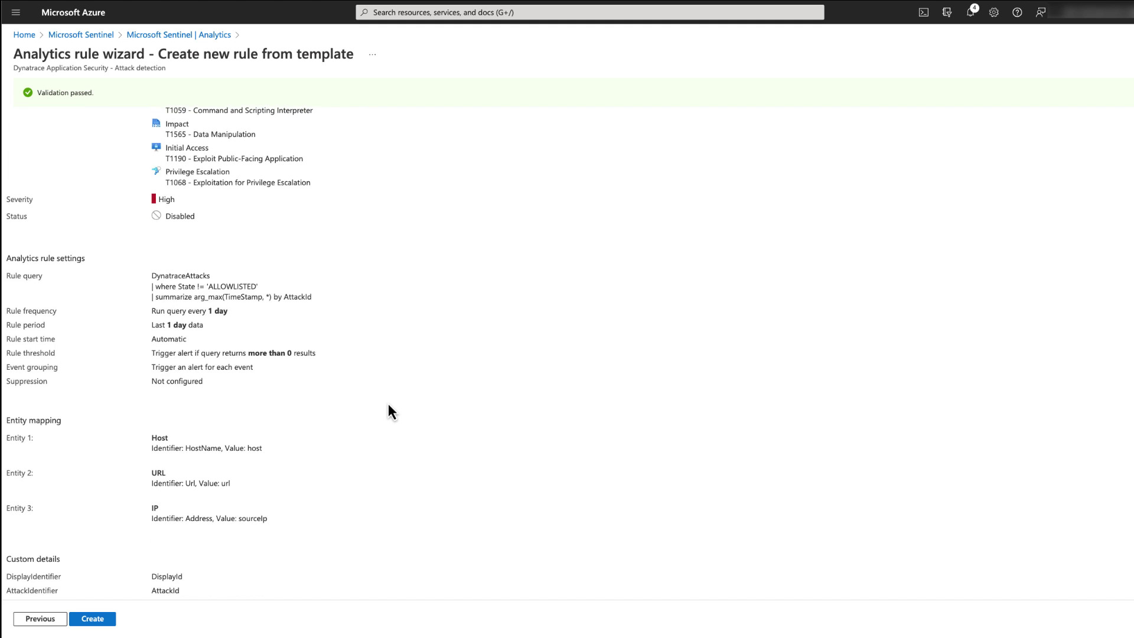
Check the remaining rule summary and create the Dynatrace Application Security - Attack detection analytics rule
scroll(388, 412, down, 3)
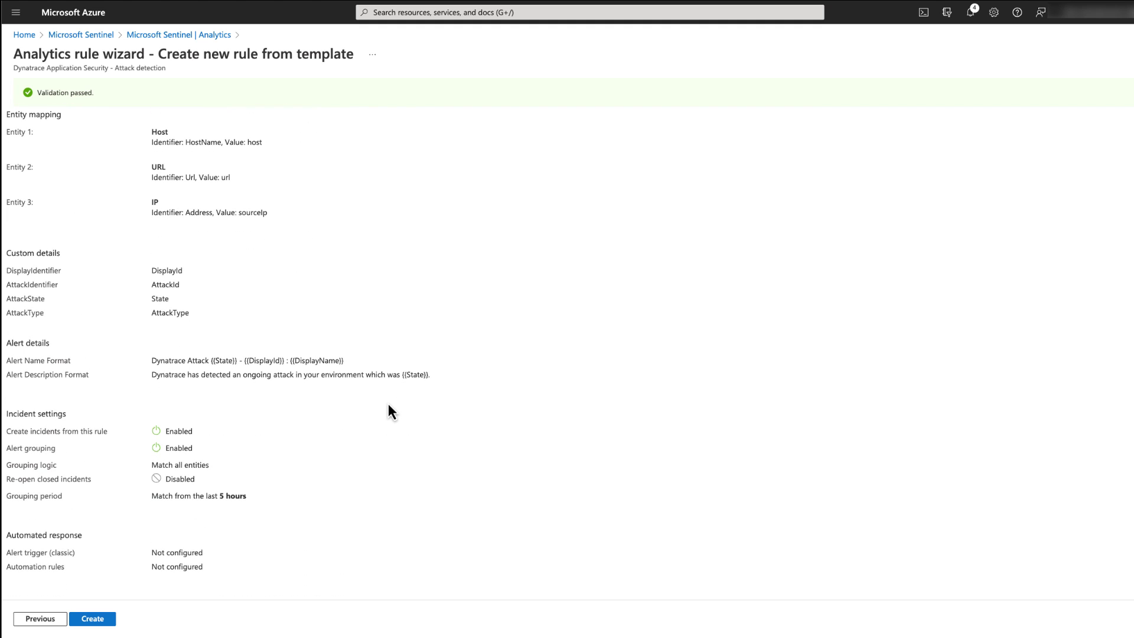
click(90, 618)
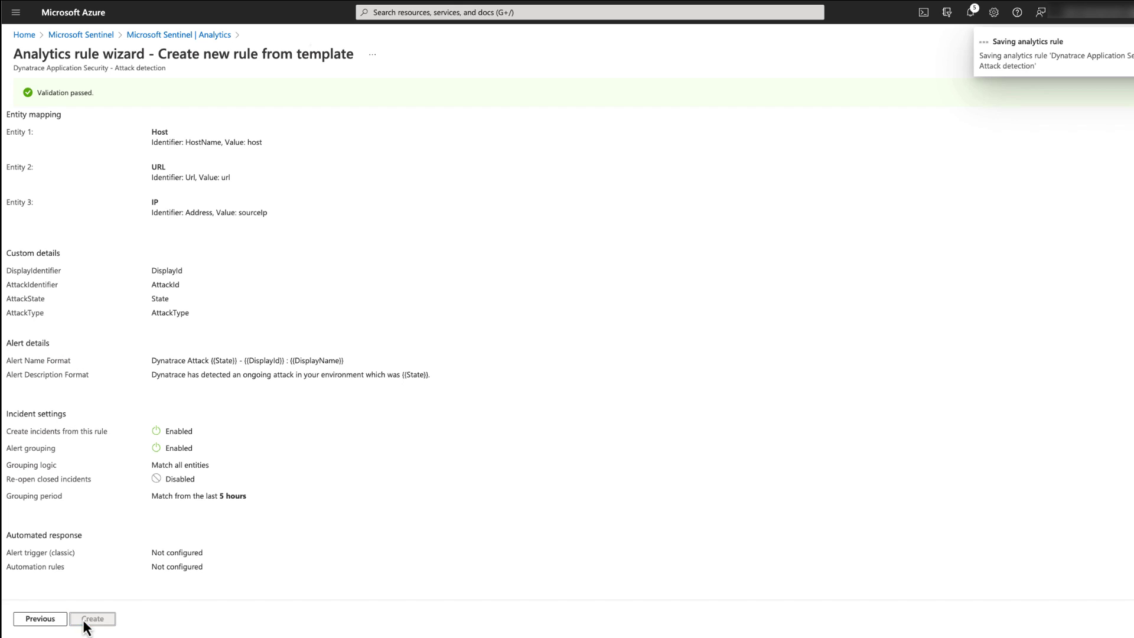
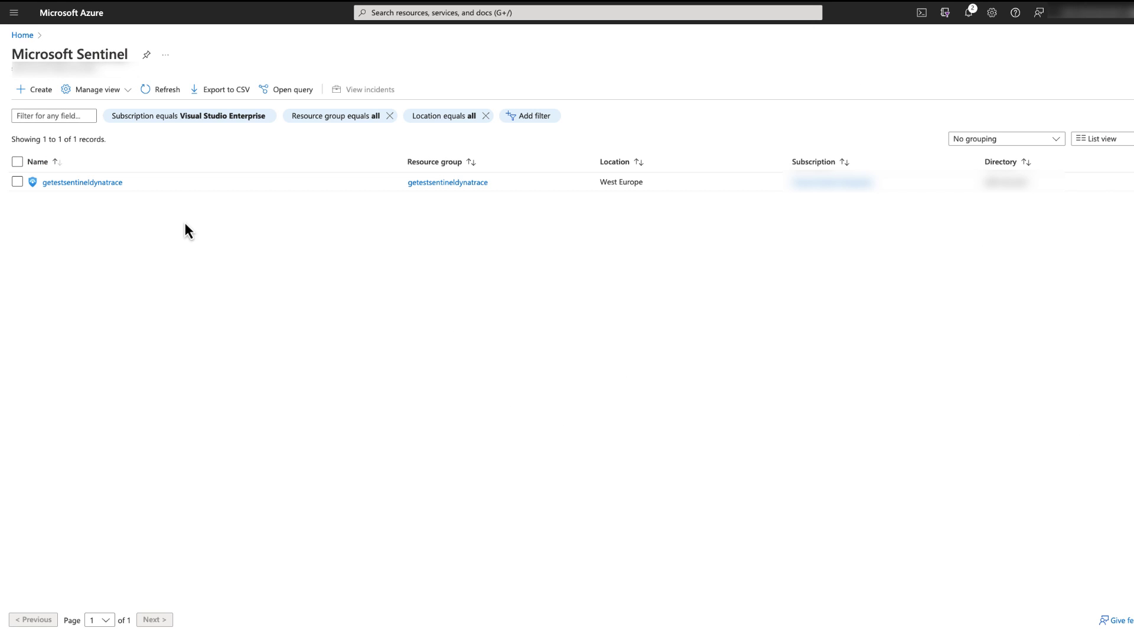
Open the full details of incident 1 from the getestsentineldynatrace workspace's incidents
click(98, 183)
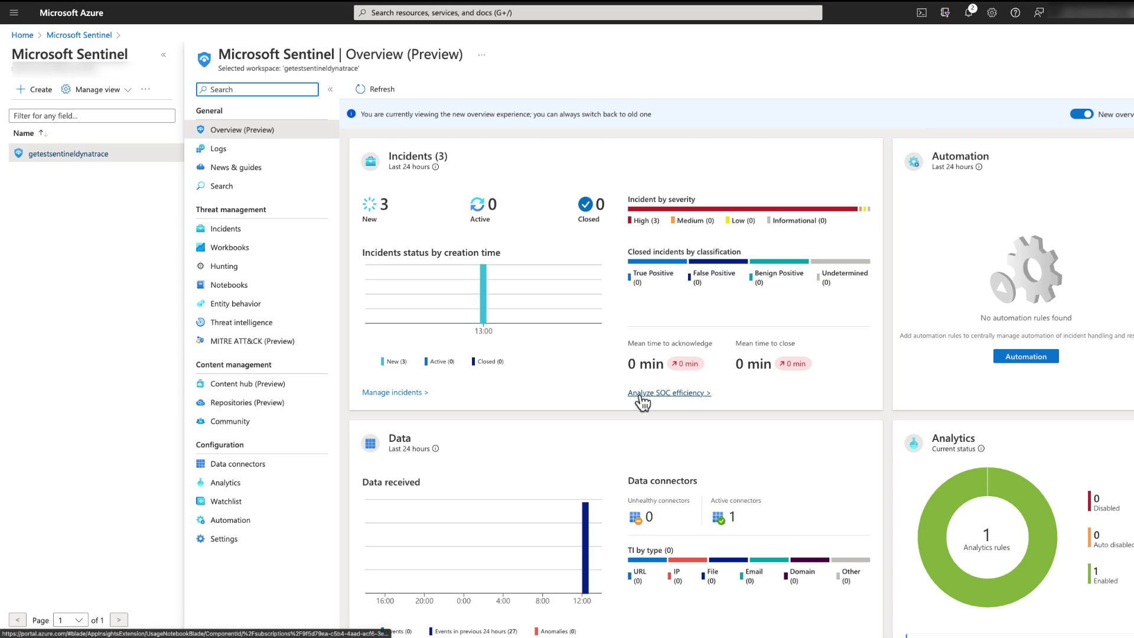
click(484, 290)
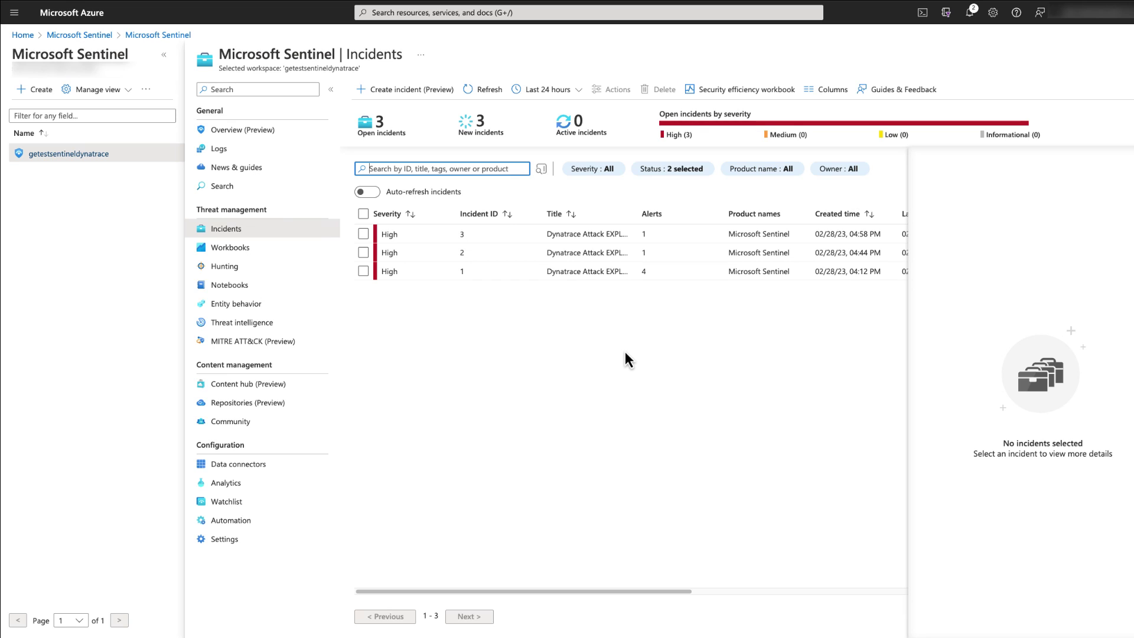
click(392, 272)
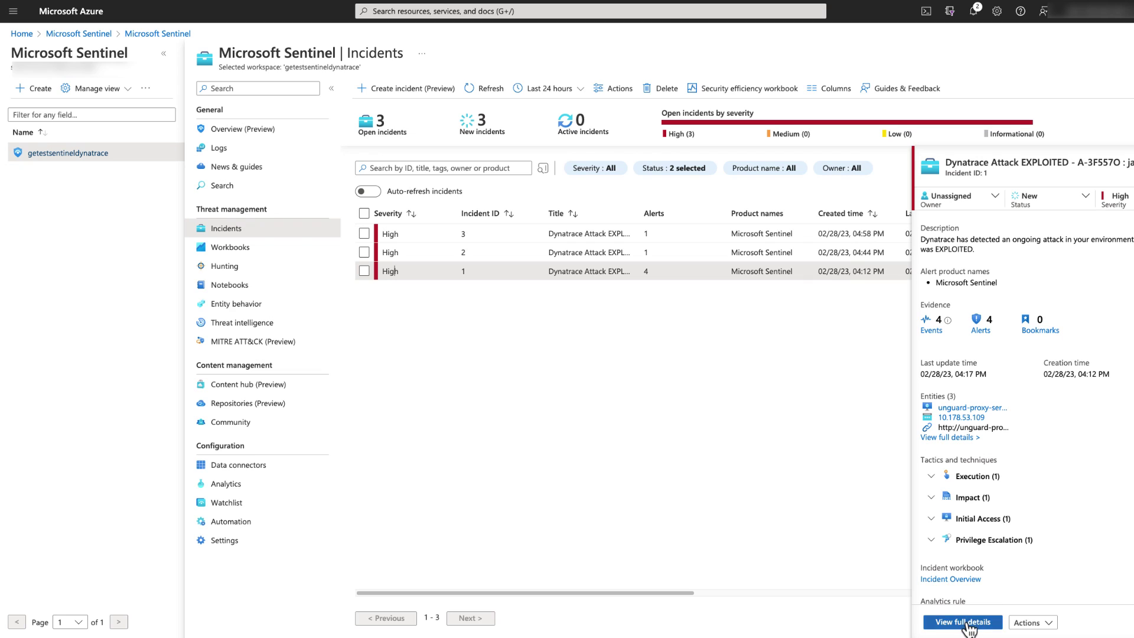
click(959, 621)
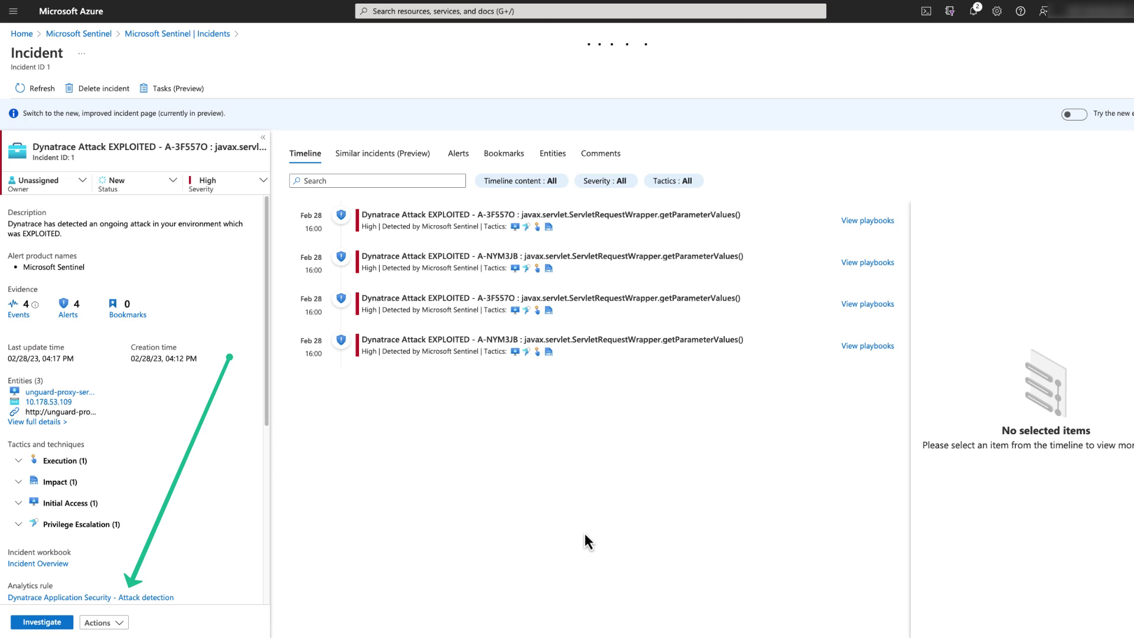
Examine the incident's similar incidents, alerts, bookmarks, entities and comments
click(405, 155)
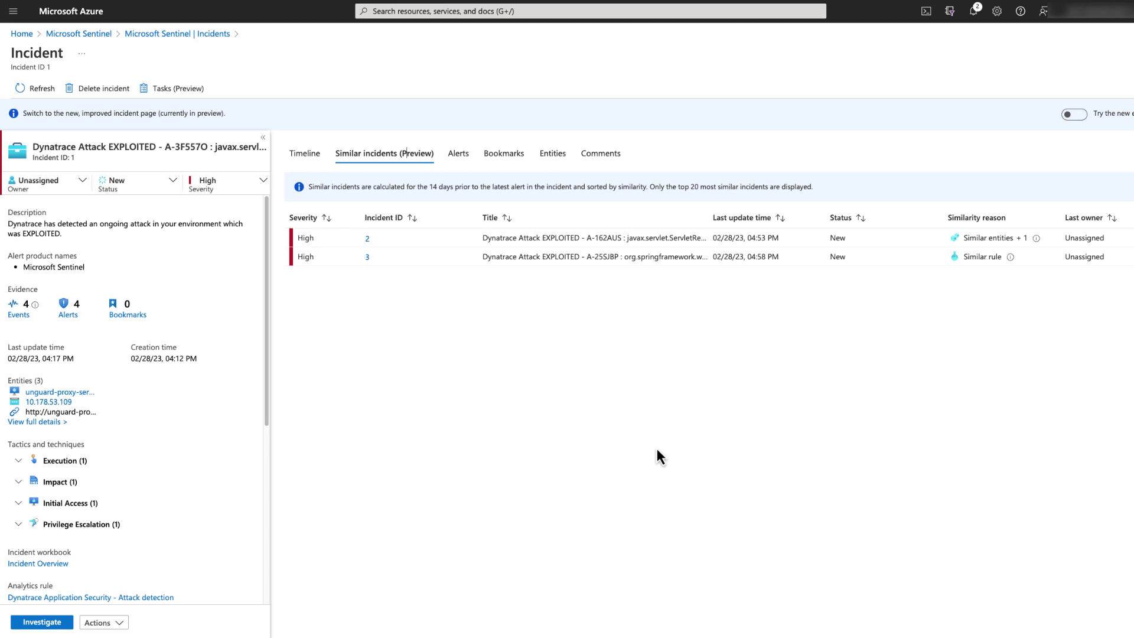
click(458, 155)
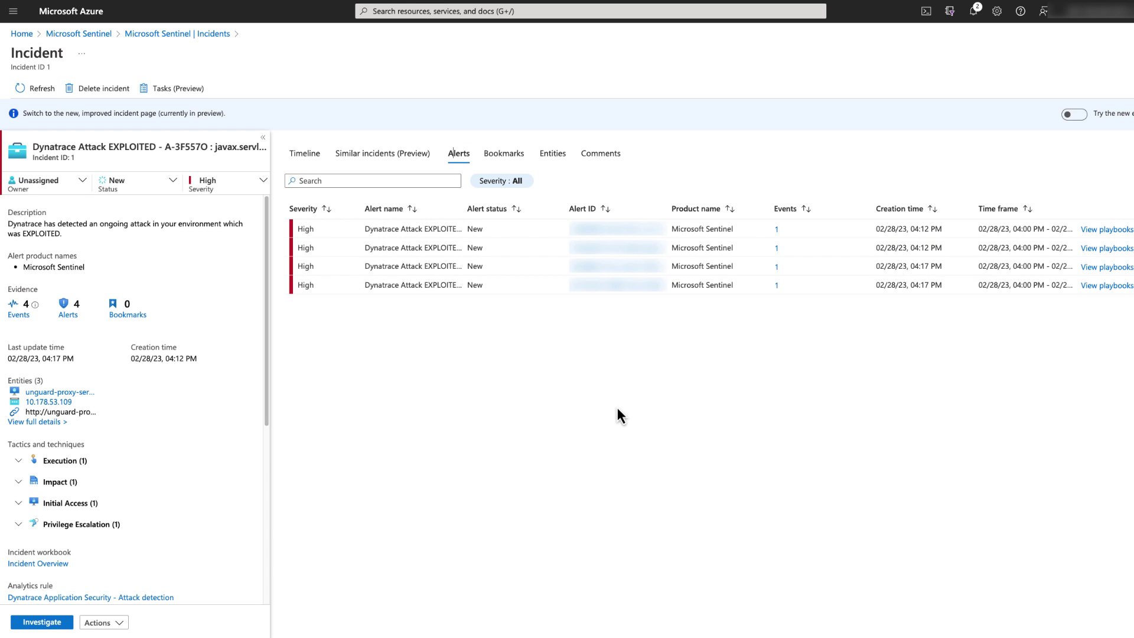
click(517, 159)
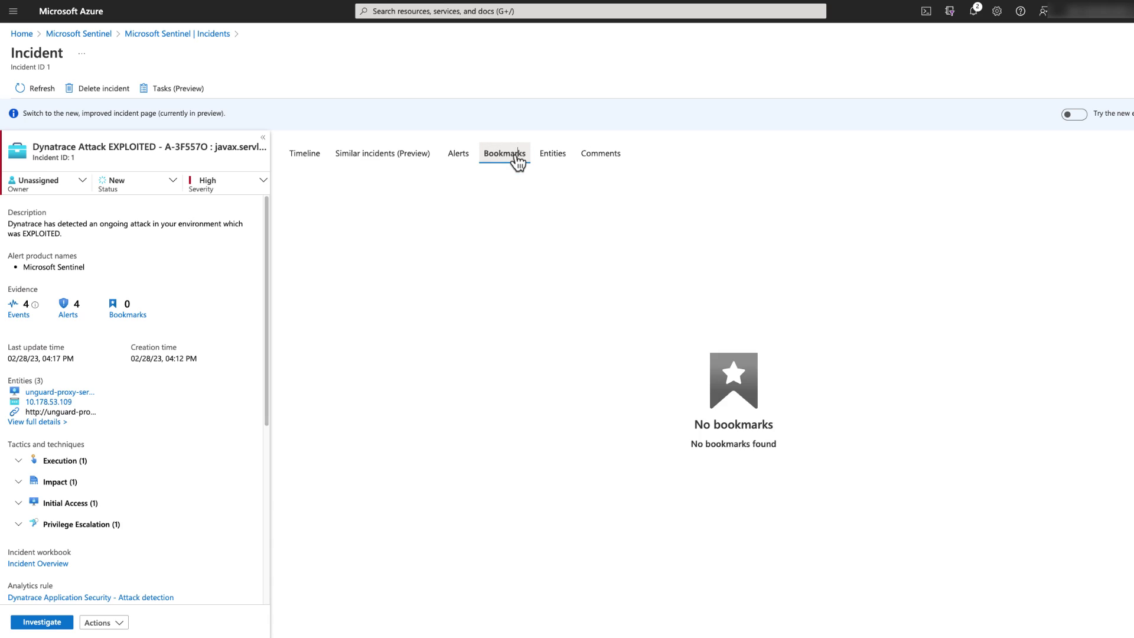
click(547, 159)
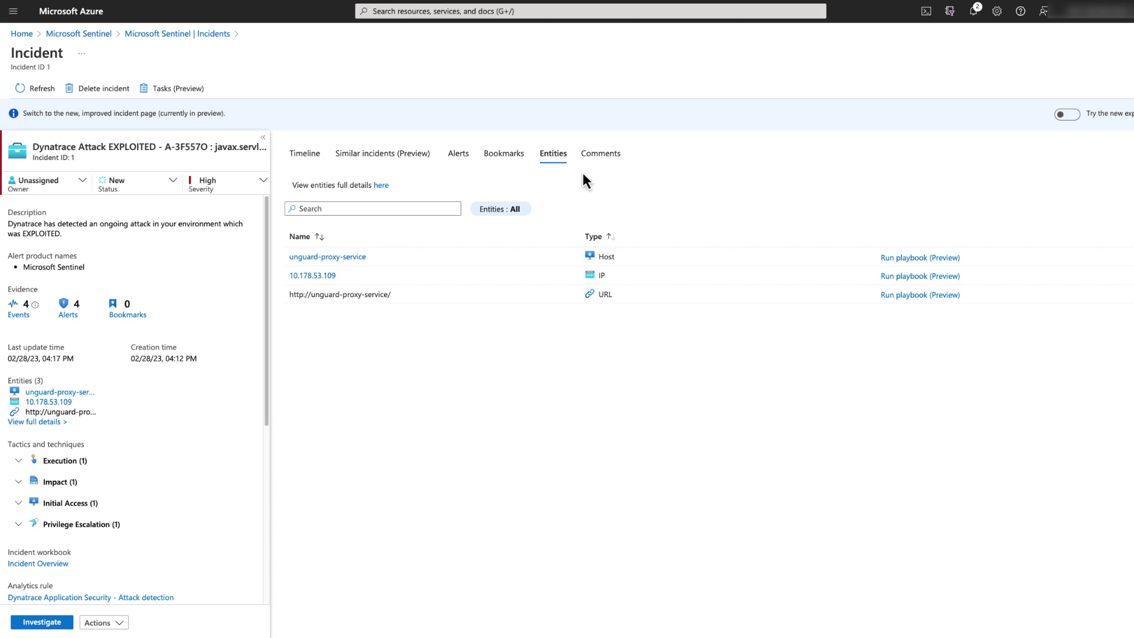
click(595, 159)
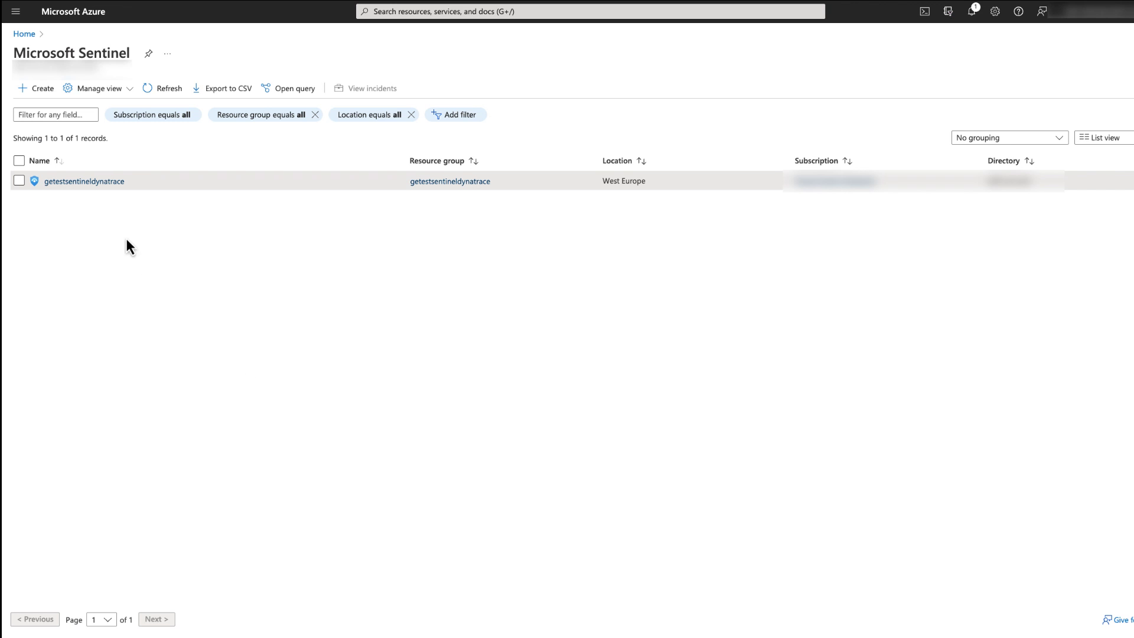
Filter the getestsentineldynatrace workspace's automation playbook templates by "dynatrace" and widen the name column
click(89, 181)
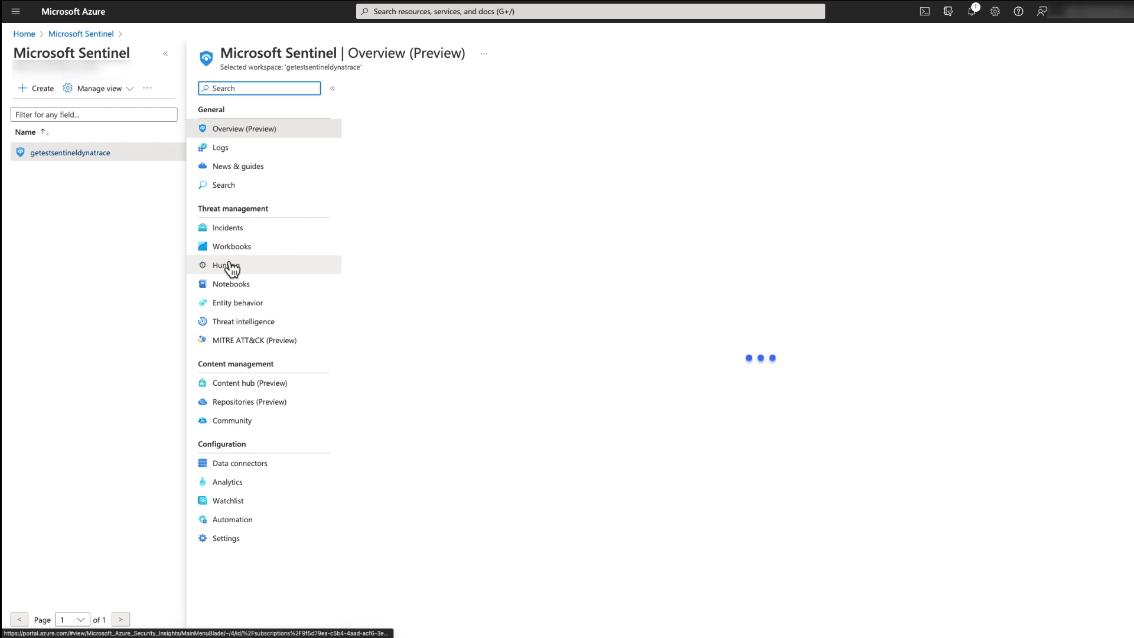
click(243, 520)
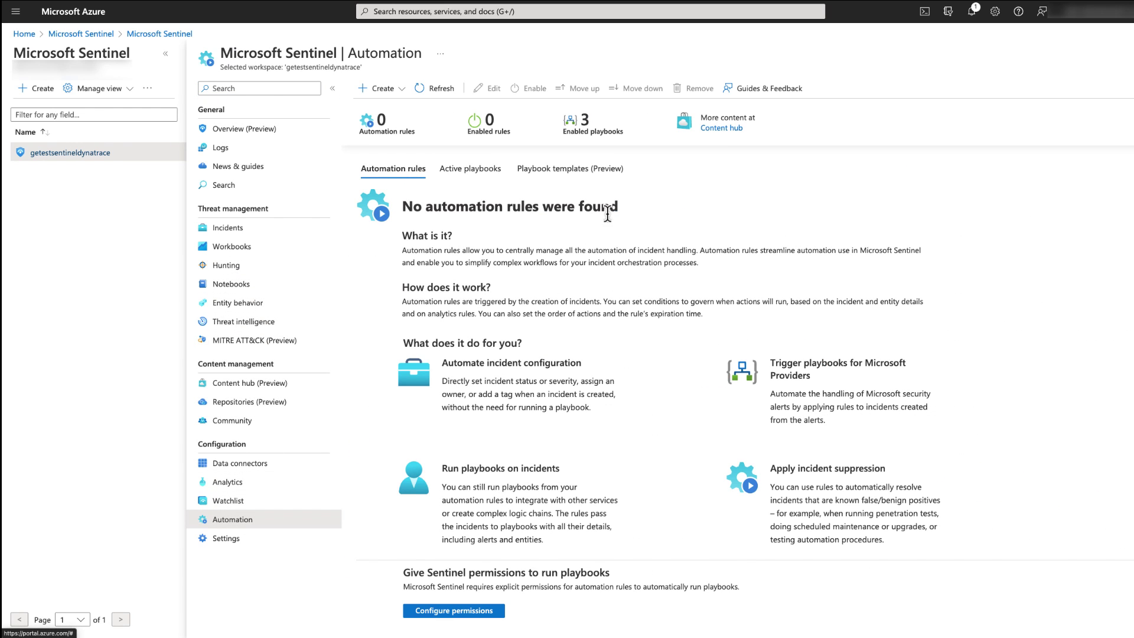
click(573, 169)
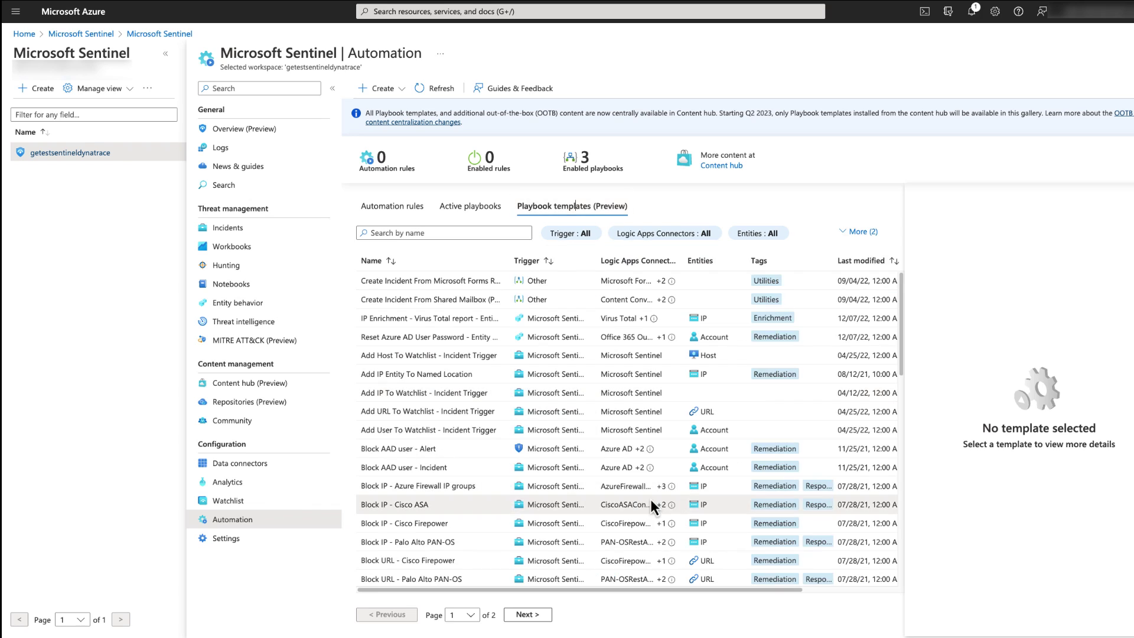
click(392, 233)
text(dynatrace)
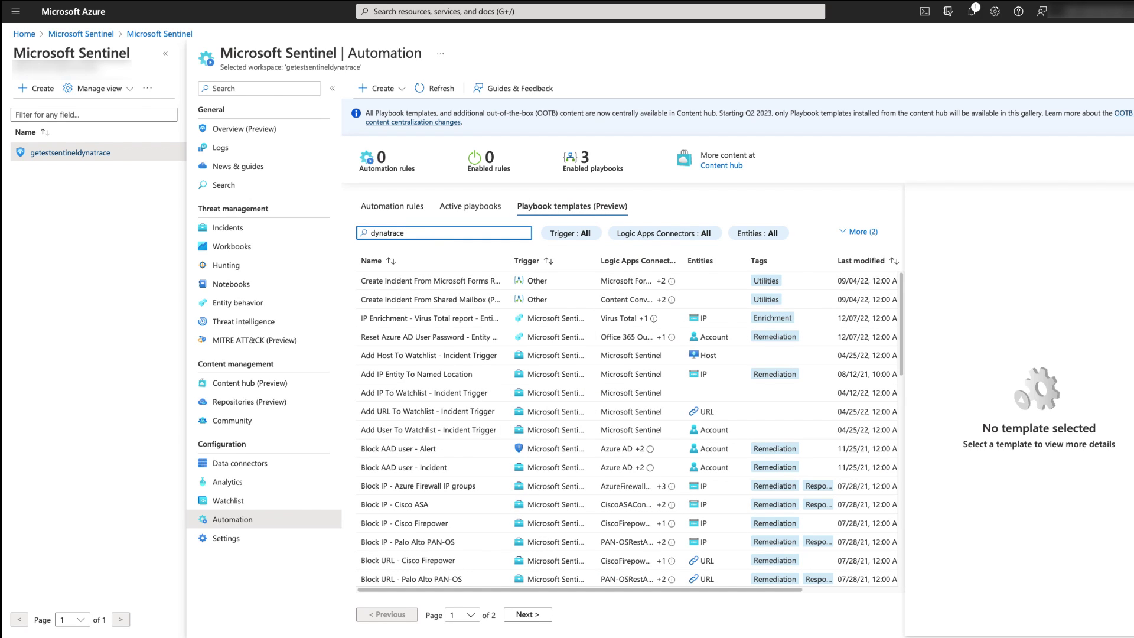
drag(514, 261, 638, 260)
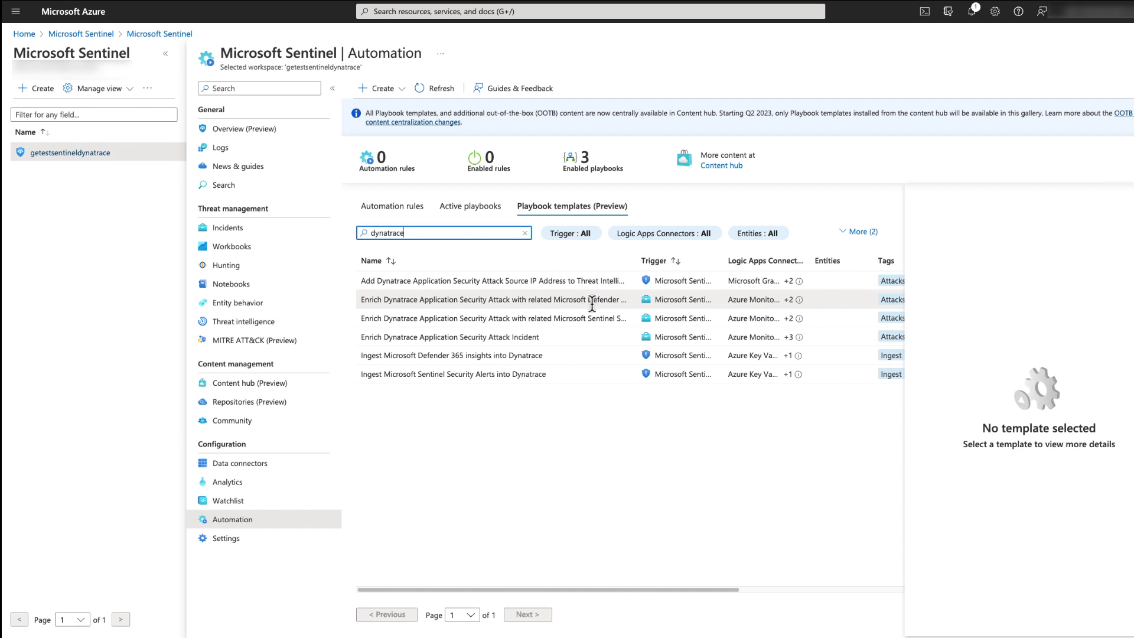
Start a playbook from the Enrich Dynatrace Application Security Attack Incident template, keeping its default basic settings
click(554, 343)
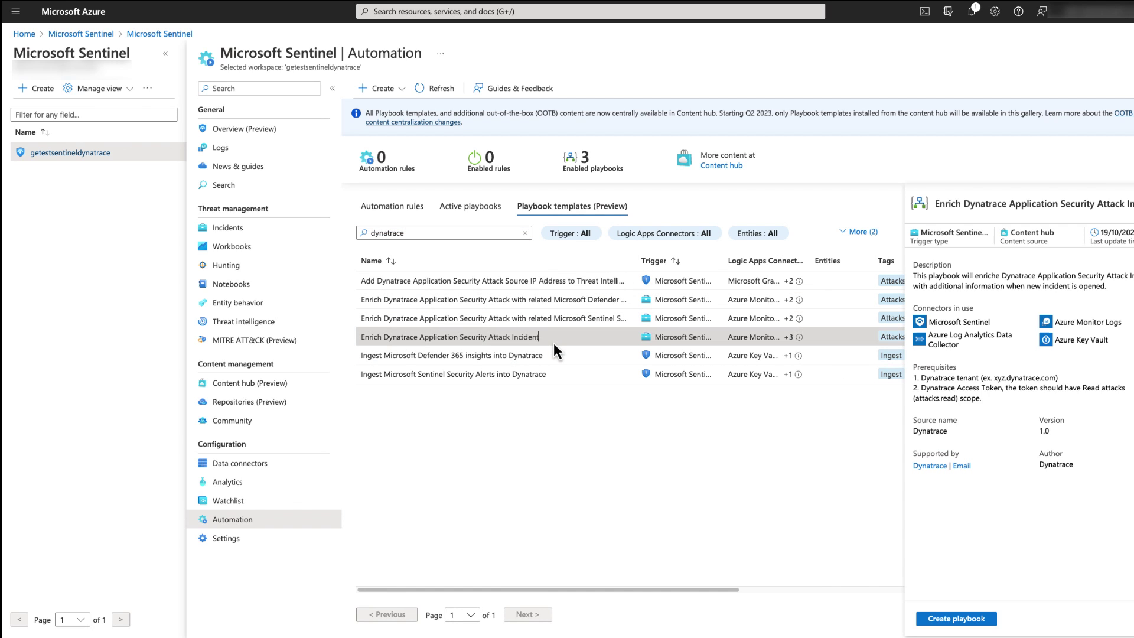
click(957, 620)
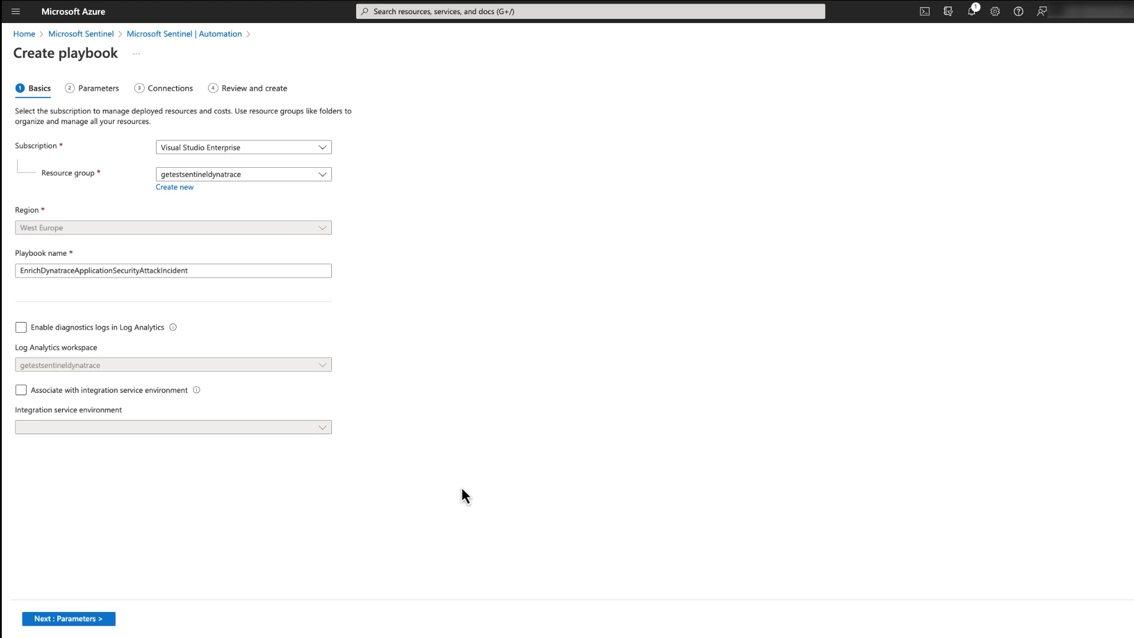
click(104, 620)
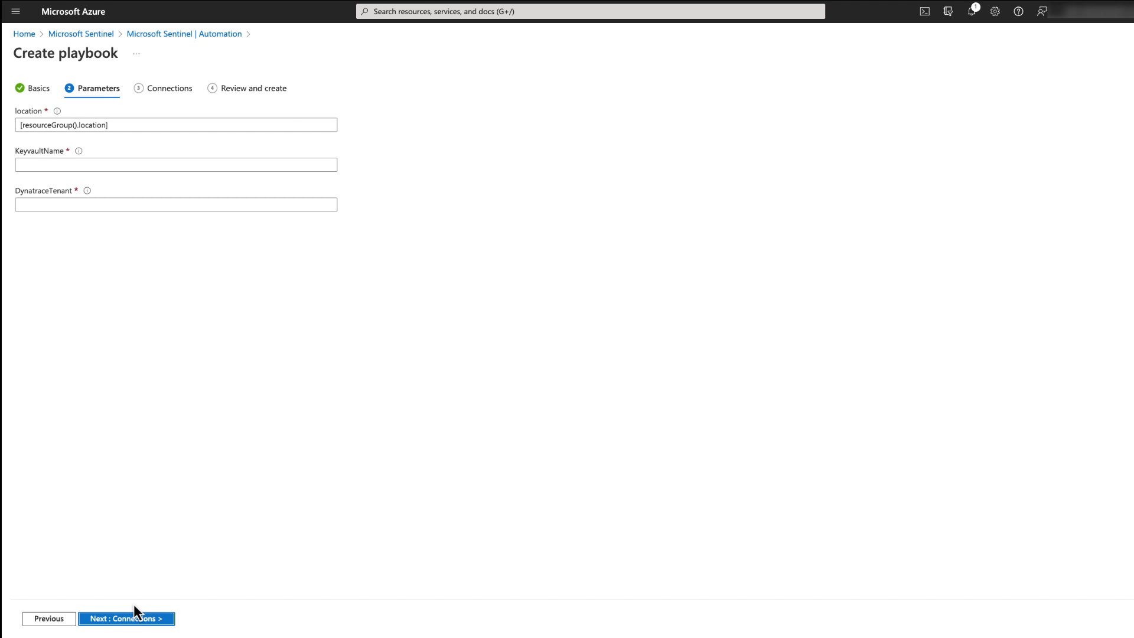
Set the playbook's location to West Europe and KeyvaultName to getestsentineldynatrace, and fill in the Dynatrace tenant address
click(124, 122)
key(ctrl+a)
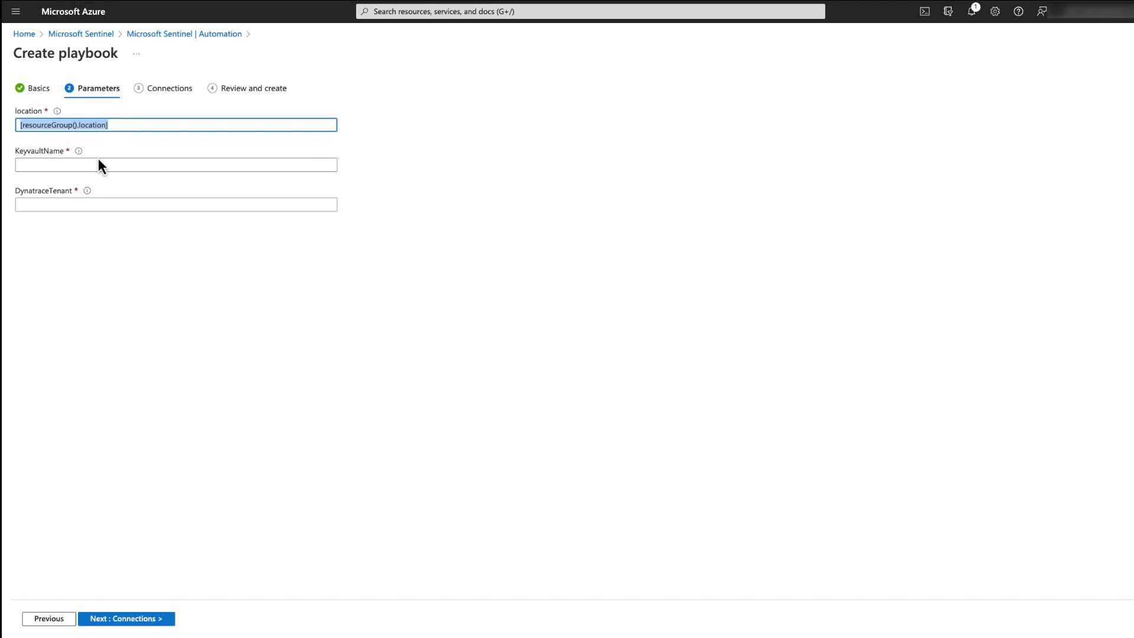
text(West E)
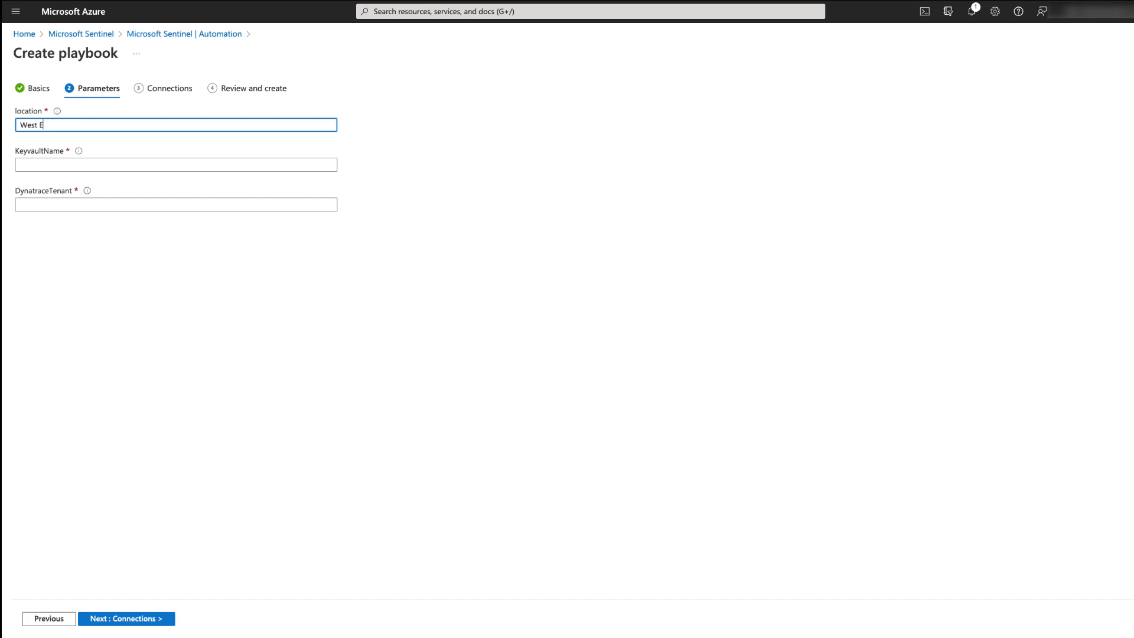
text(urope)
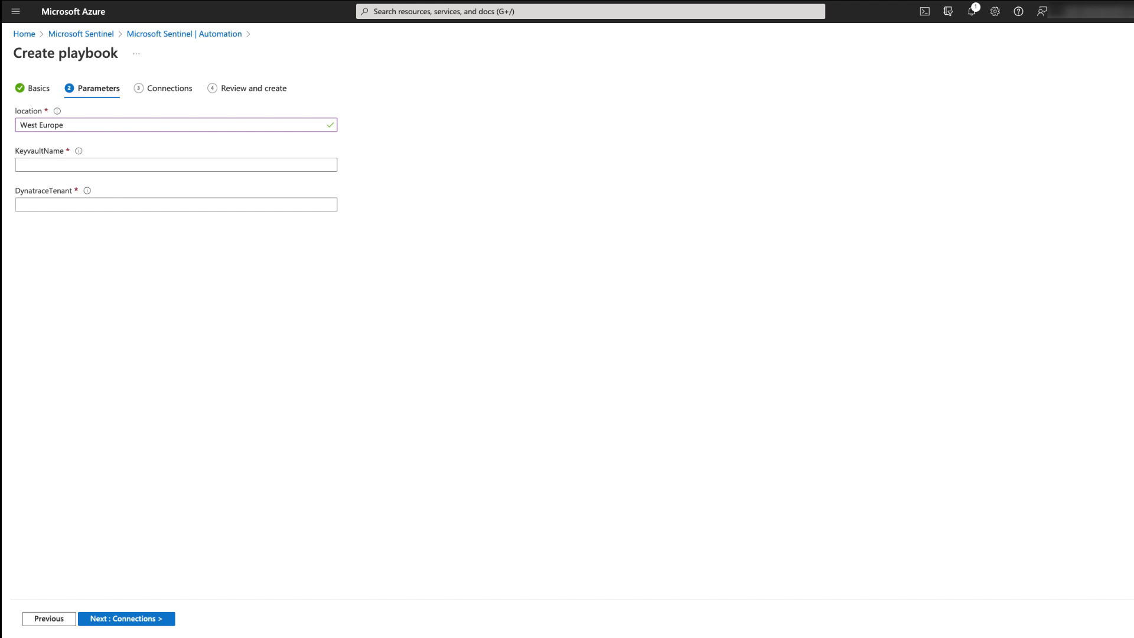
click(41, 205)
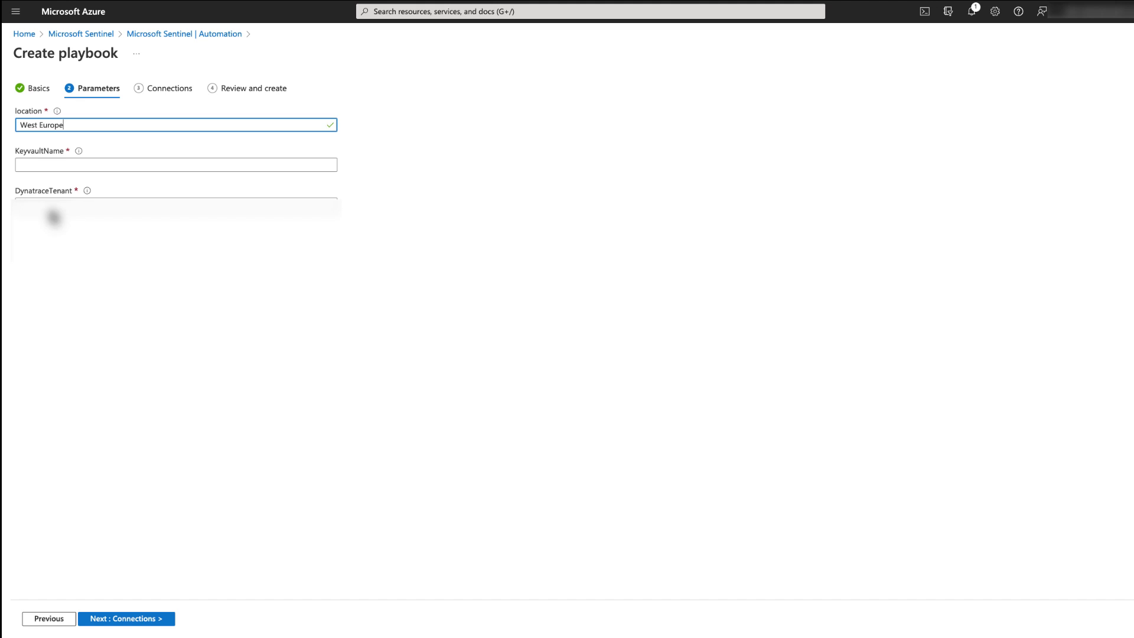
click(59, 221)
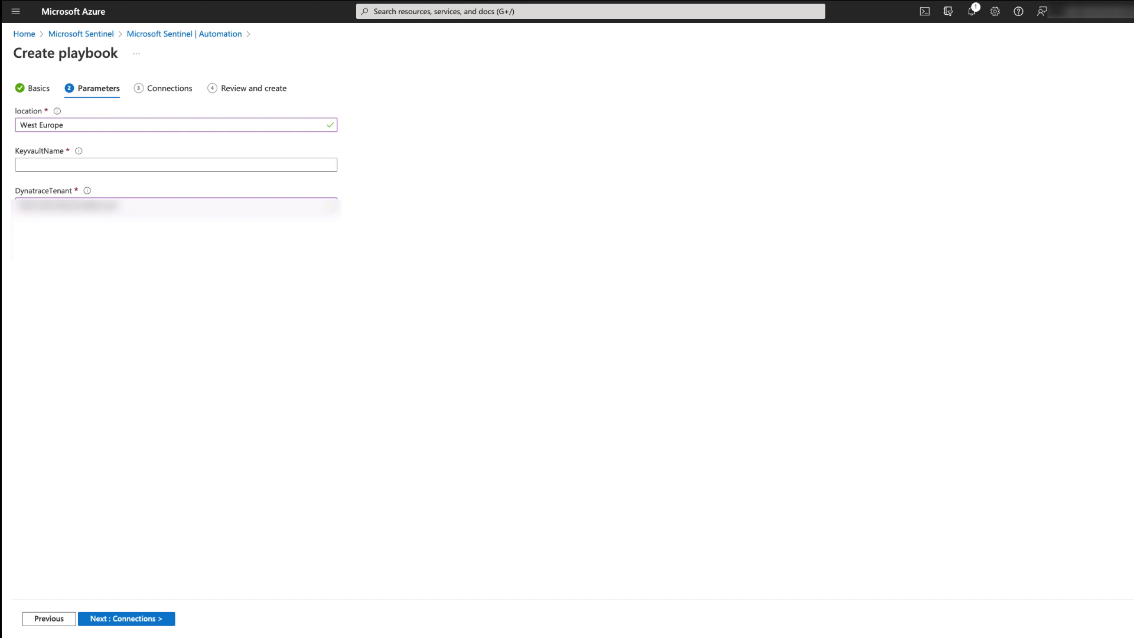
click(62, 165)
text(getestsentineldynatrace)
click(149, 280)
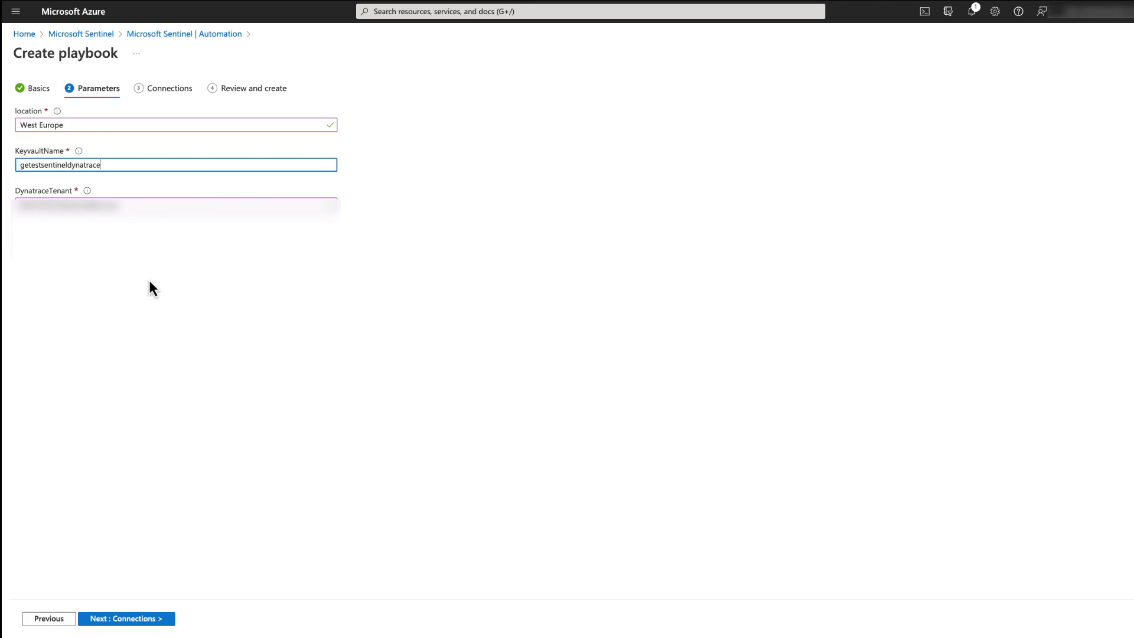
click(115, 623)
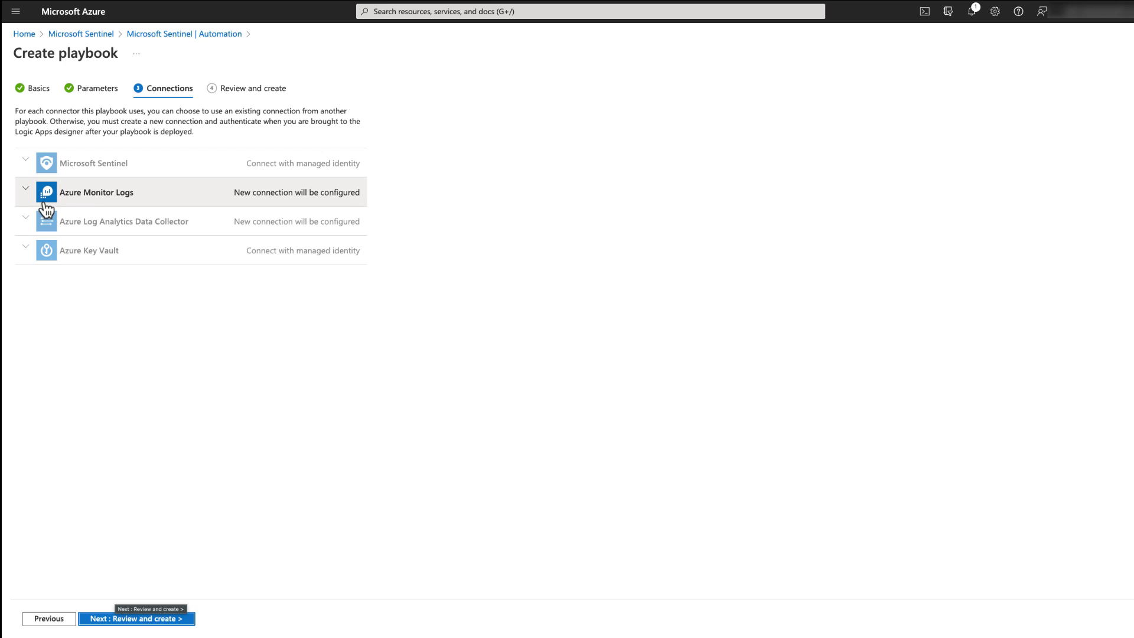
Check the Azure Monitor Logs connection, create the playbook with its default connections and save it in the Logic app designer
click(26, 190)
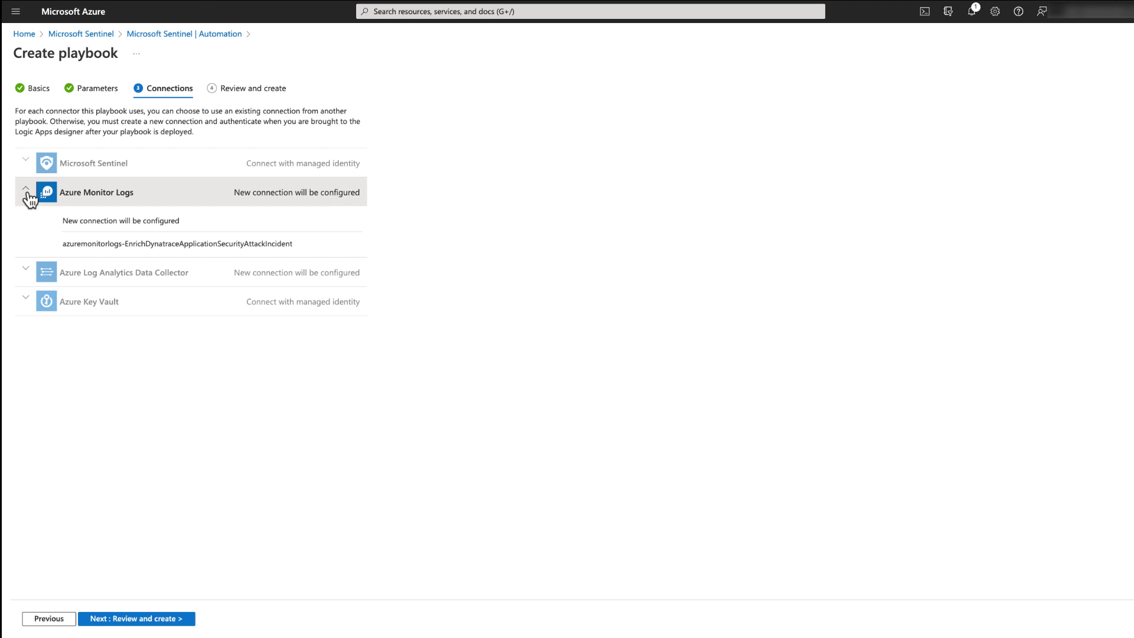
click(26, 190)
click(167, 619)
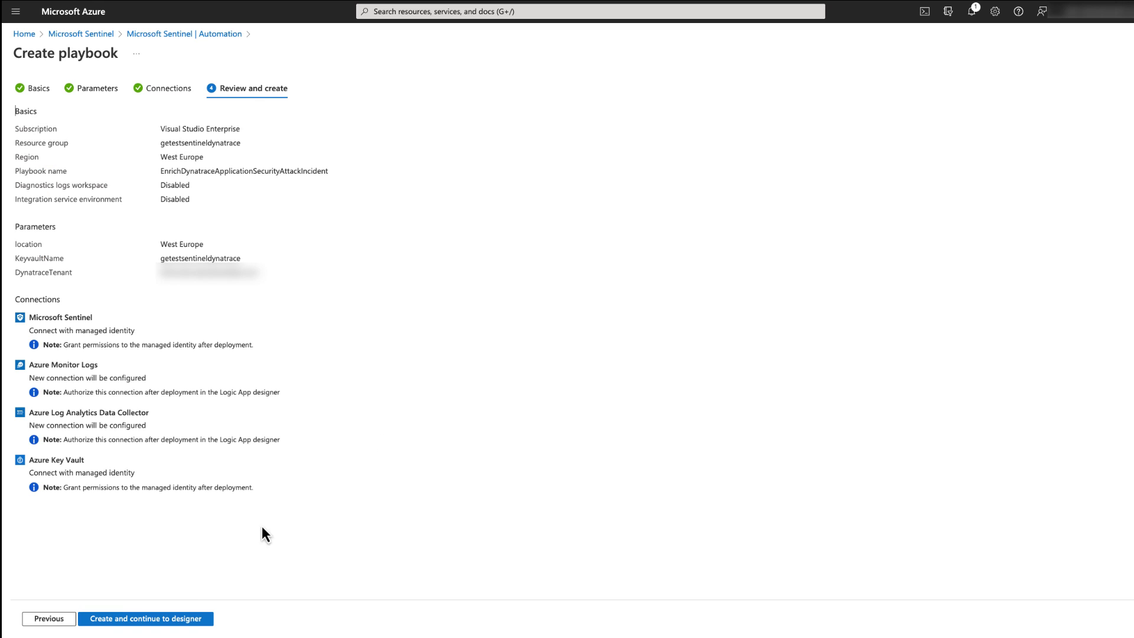
click(192, 621)
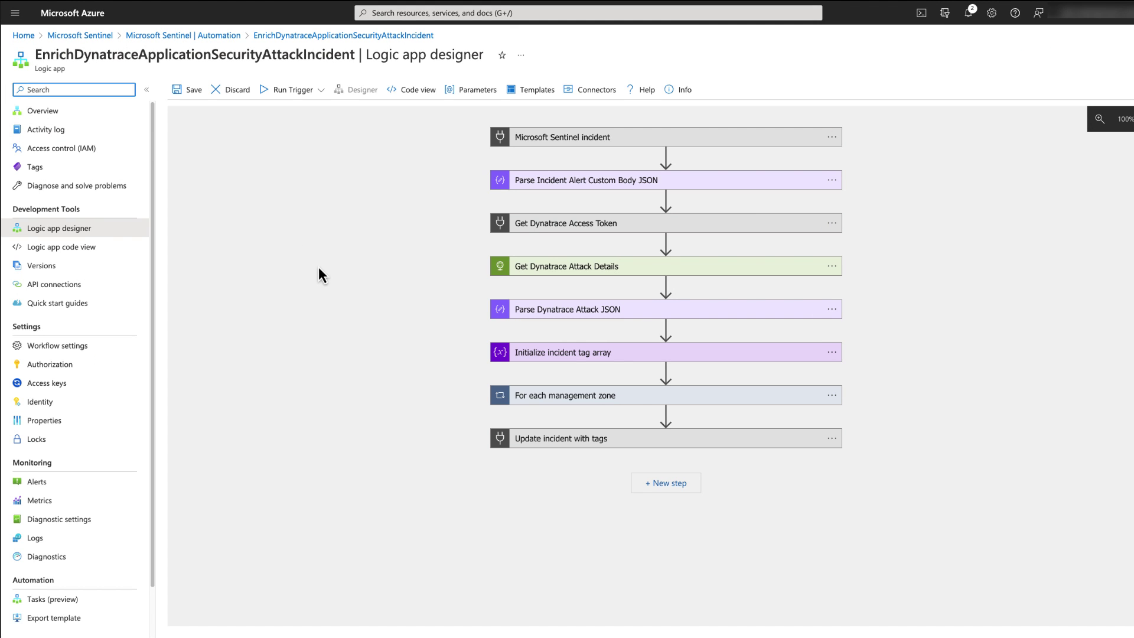
click(193, 93)
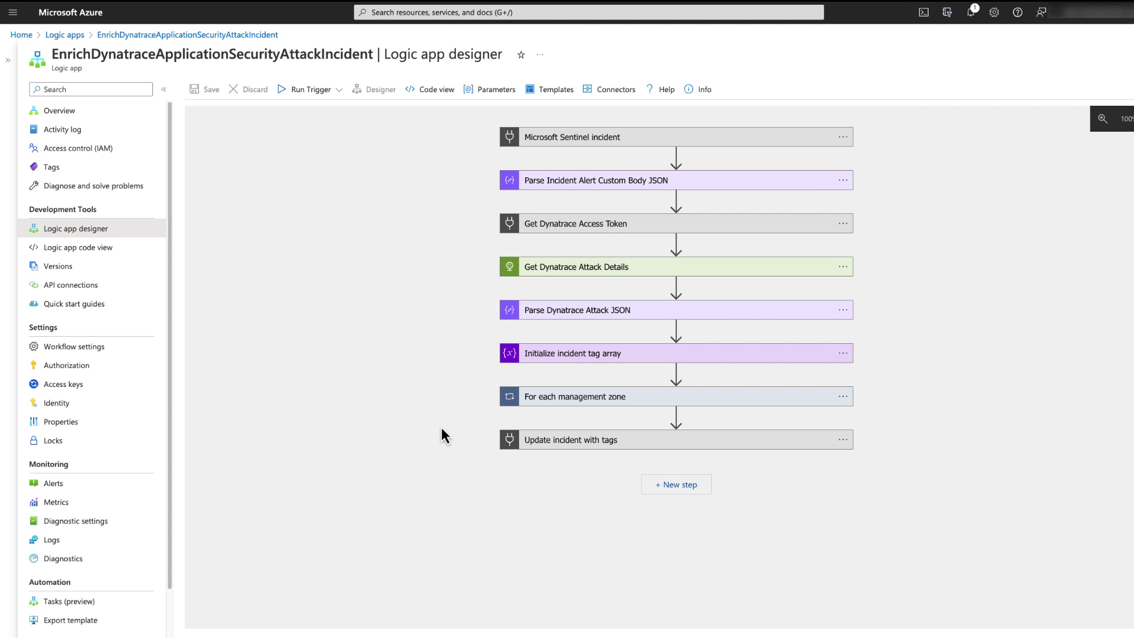
Grant the playbook's system-assigned managed identity the Microsoft Sentinel Responder role, scoped to the getestsentineldynatrace resource group
click(64, 405)
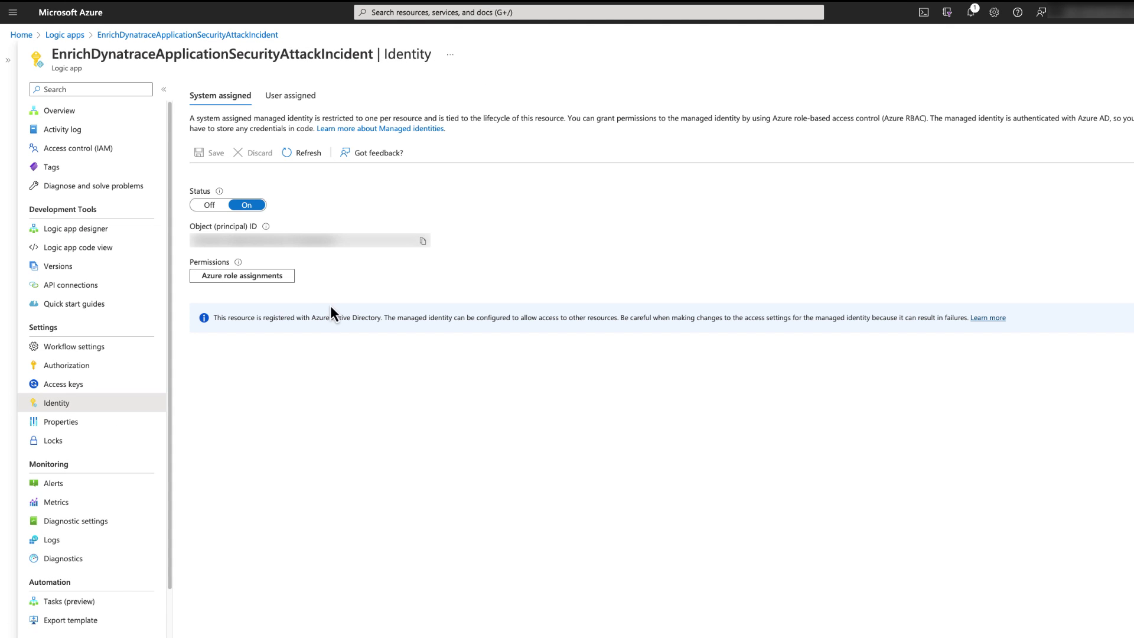
click(263, 288)
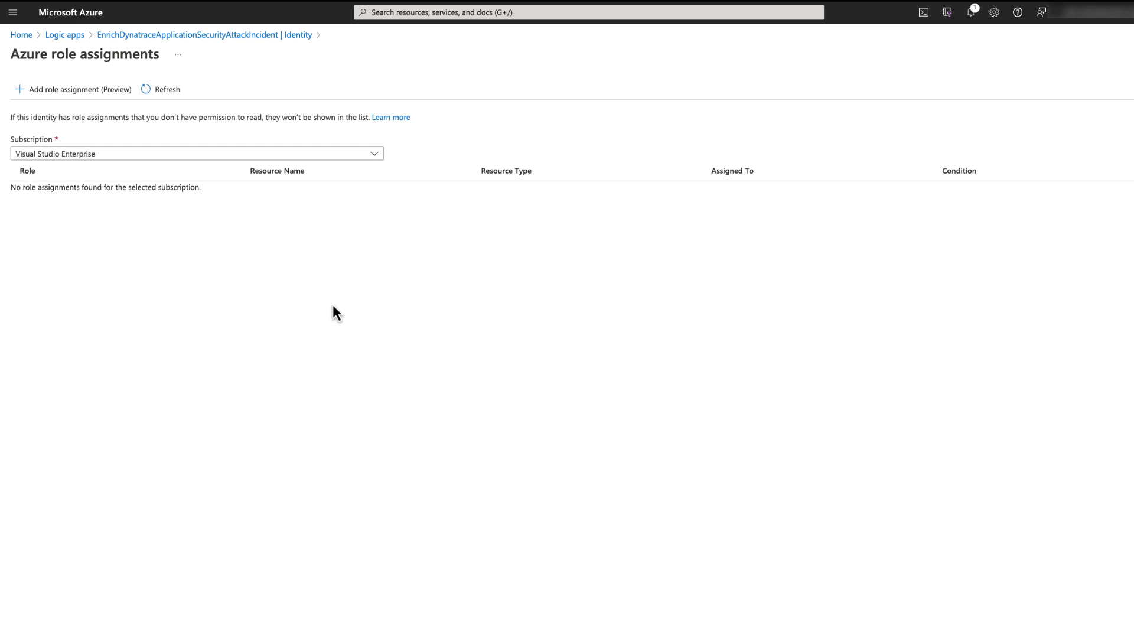
click(68, 90)
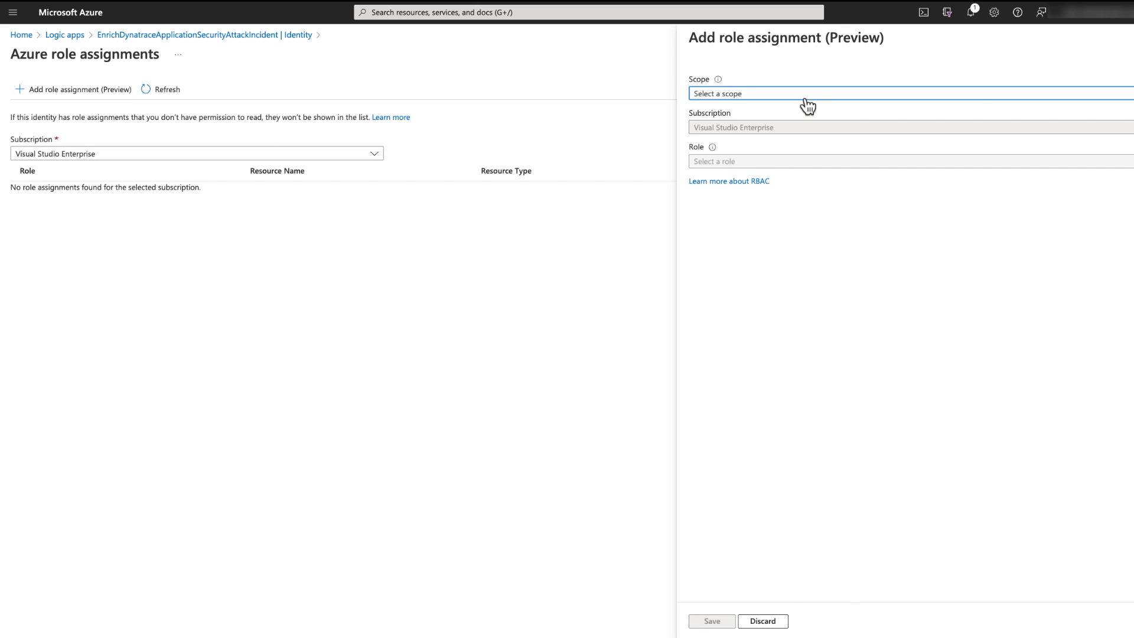
click(809, 106)
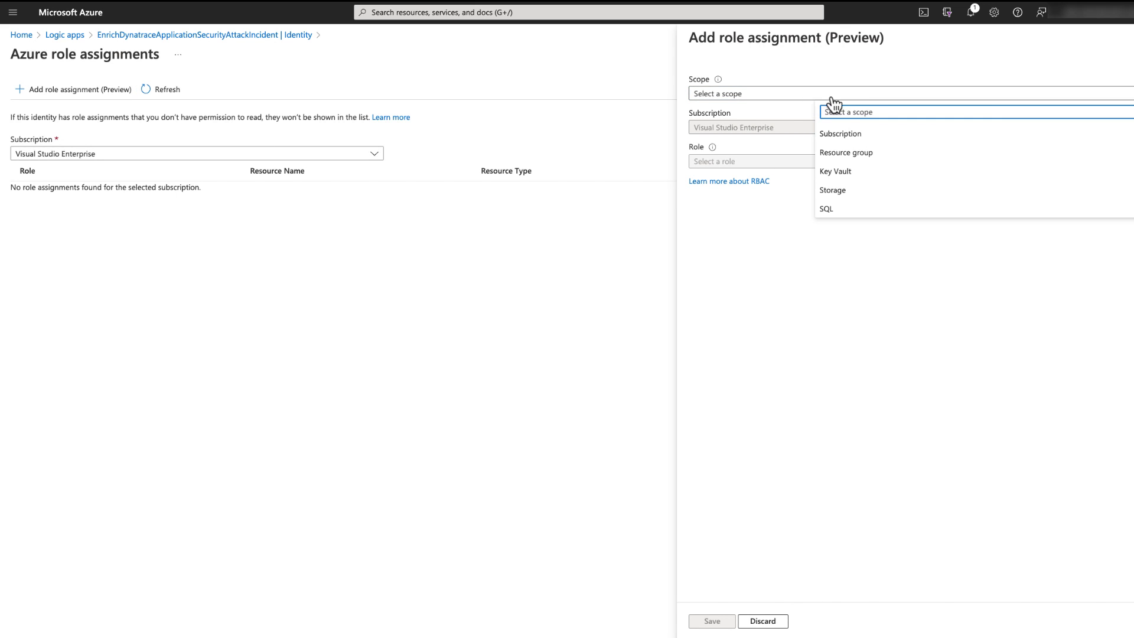
click(870, 152)
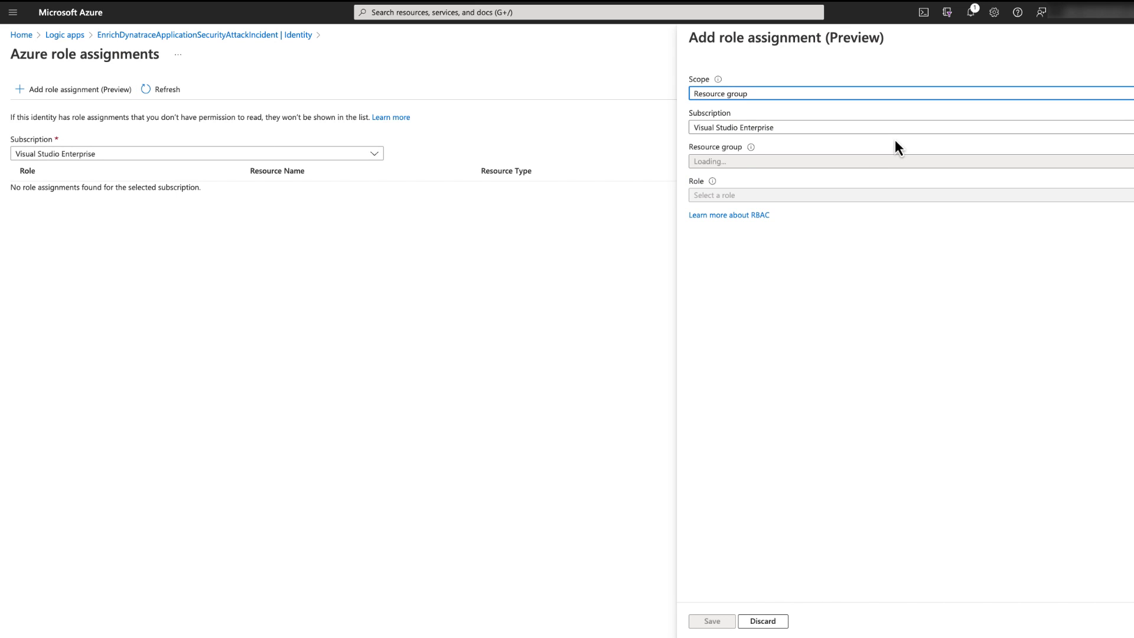
click(860, 200)
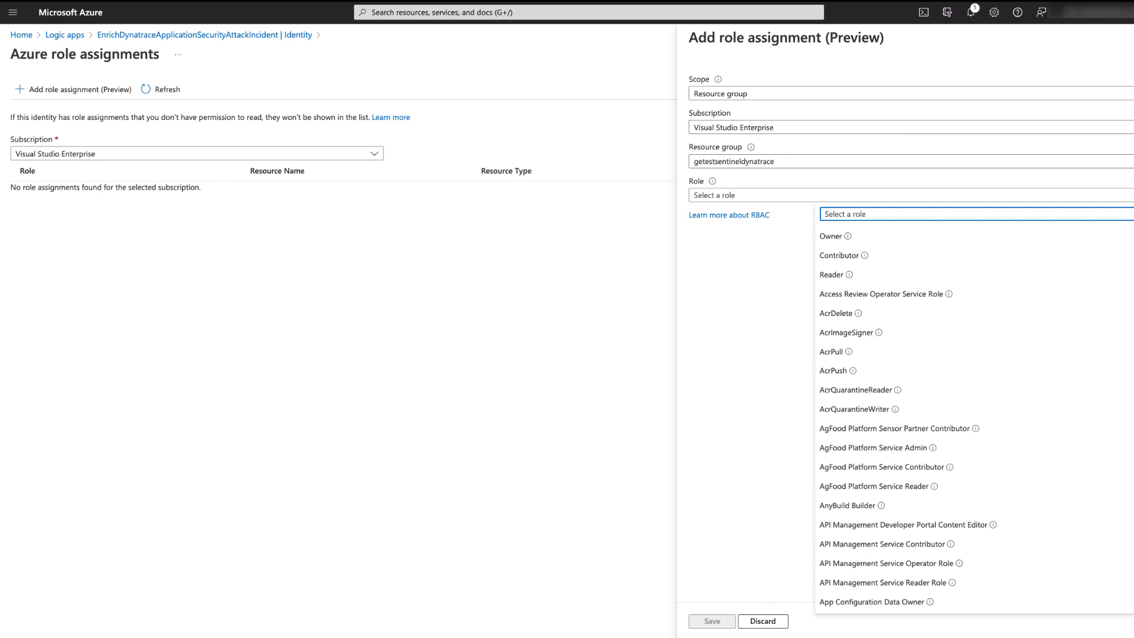
text(sentinel)
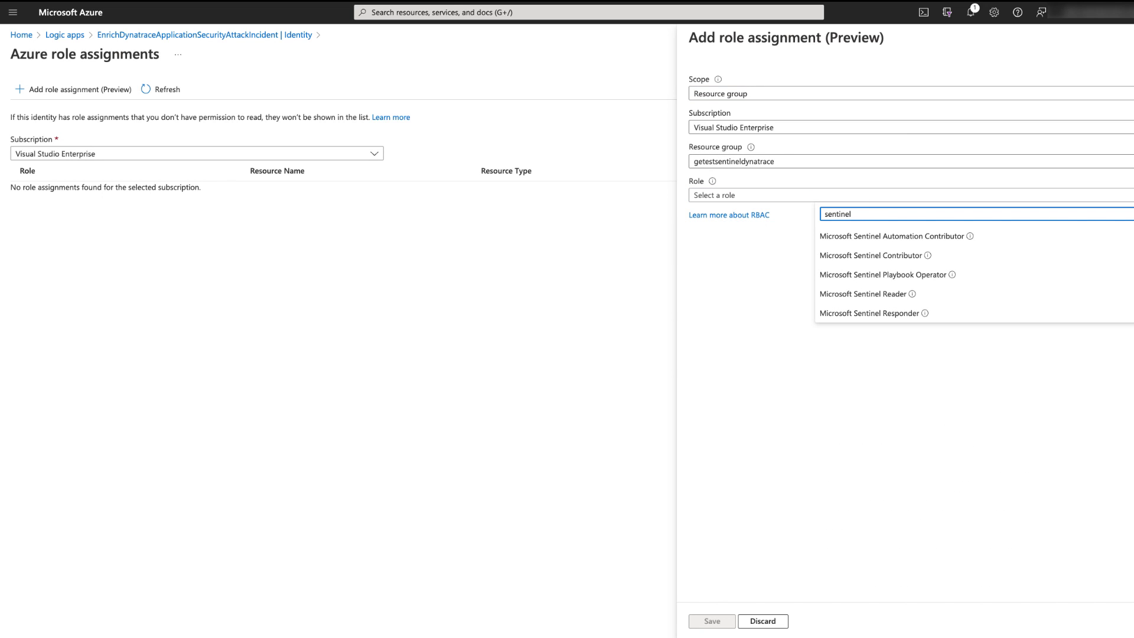
click(888, 315)
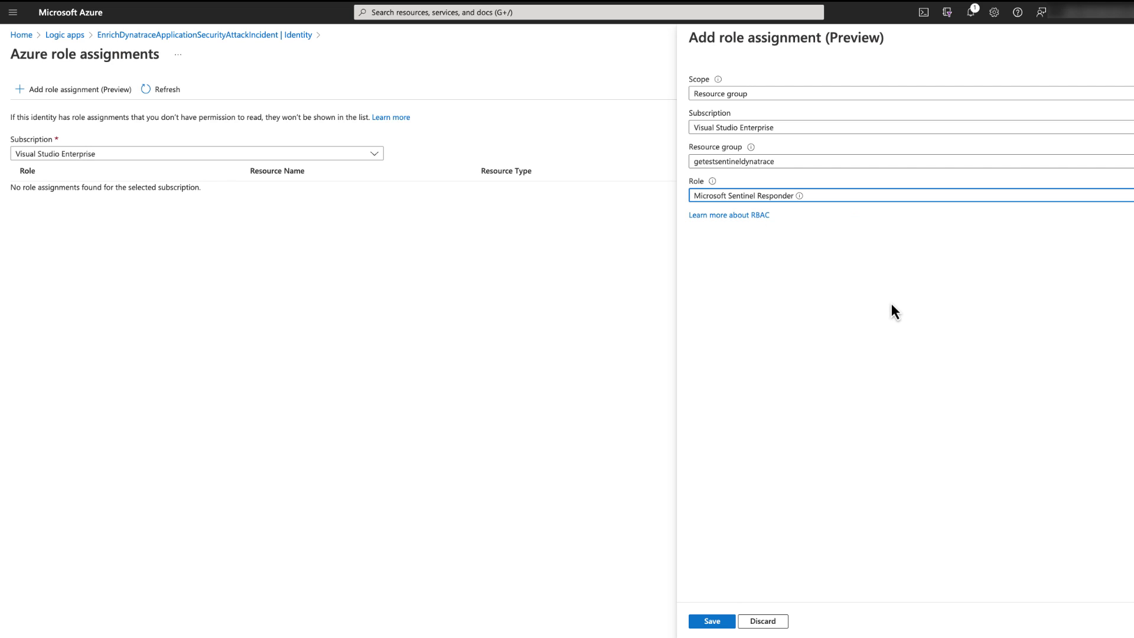
click(712, 621)
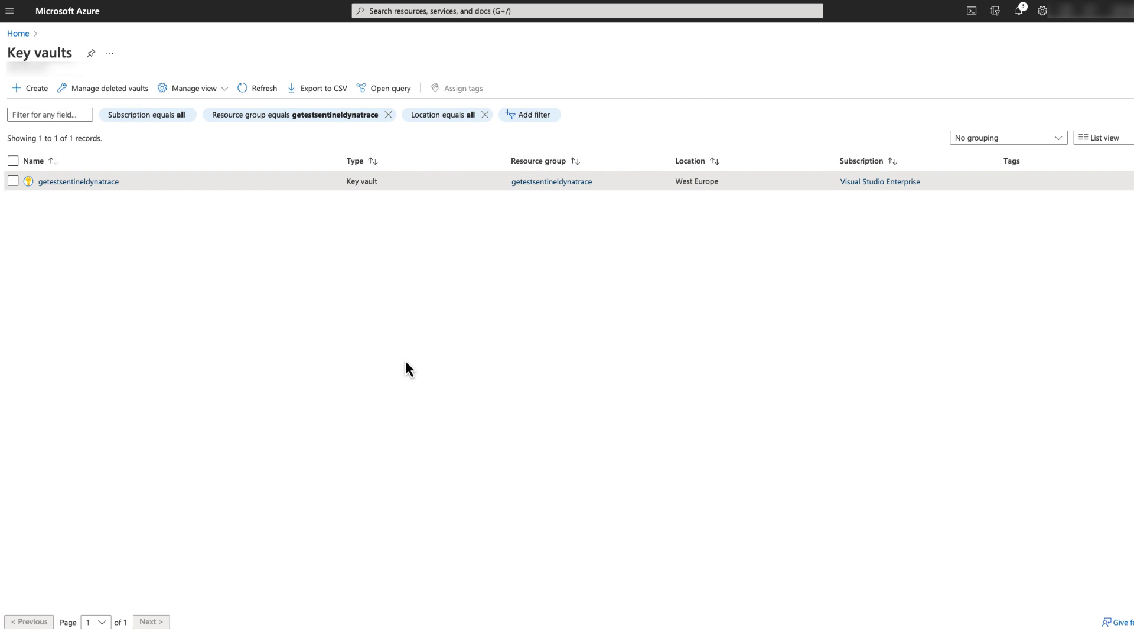
Start a new access policy in the getestsentineldynatrace key vault with the Get and List secret permissions
click(109, 183)
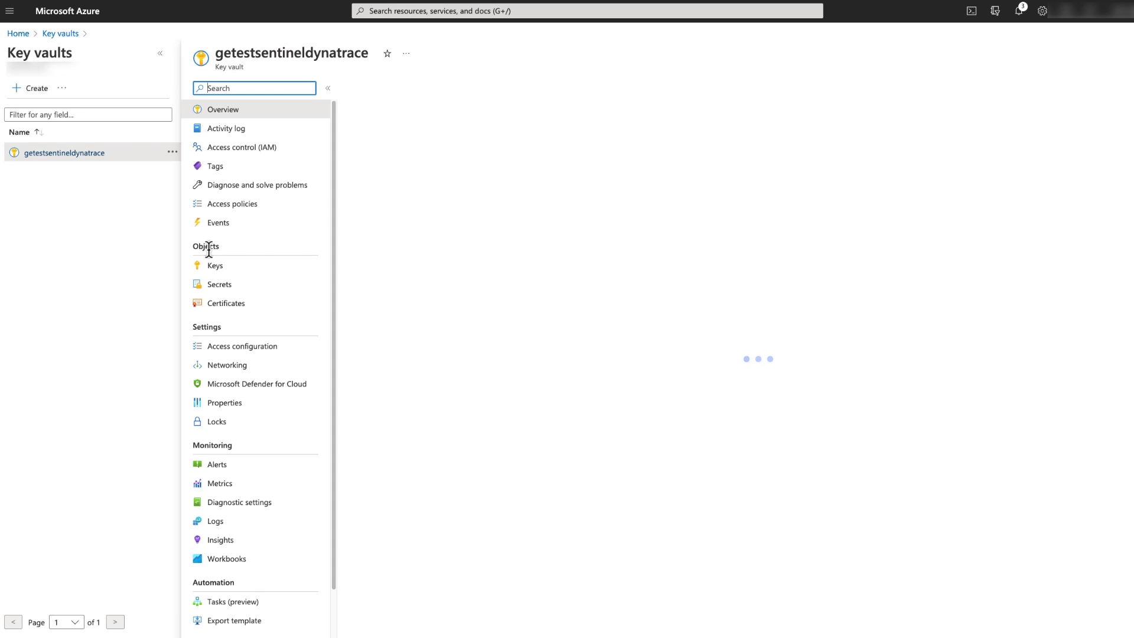
click(279, 208)
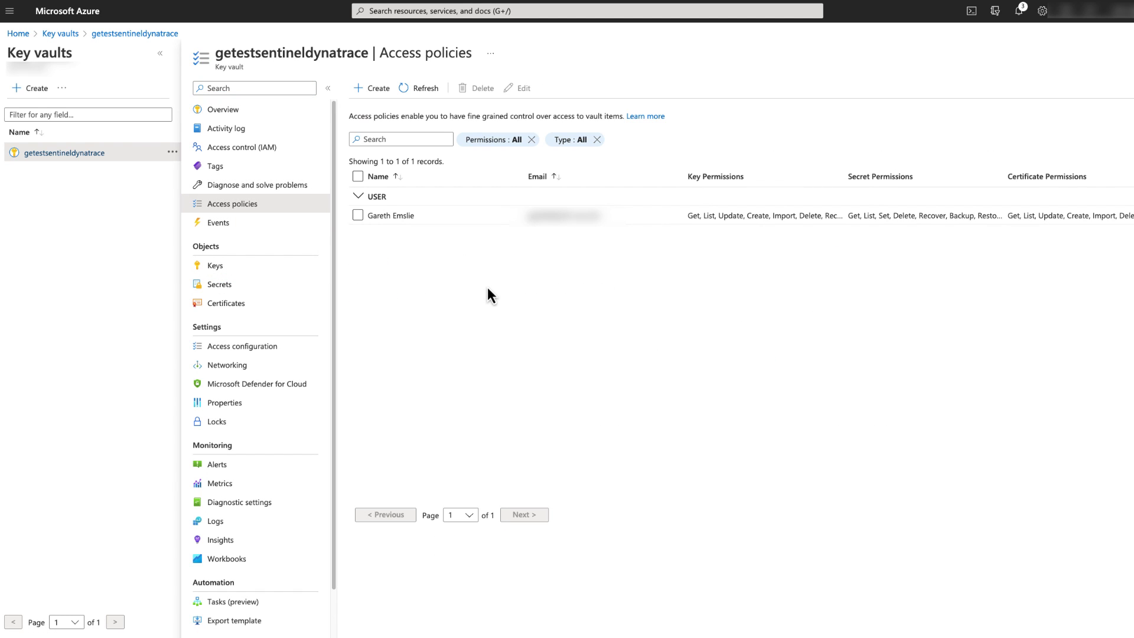
click(379, 88)
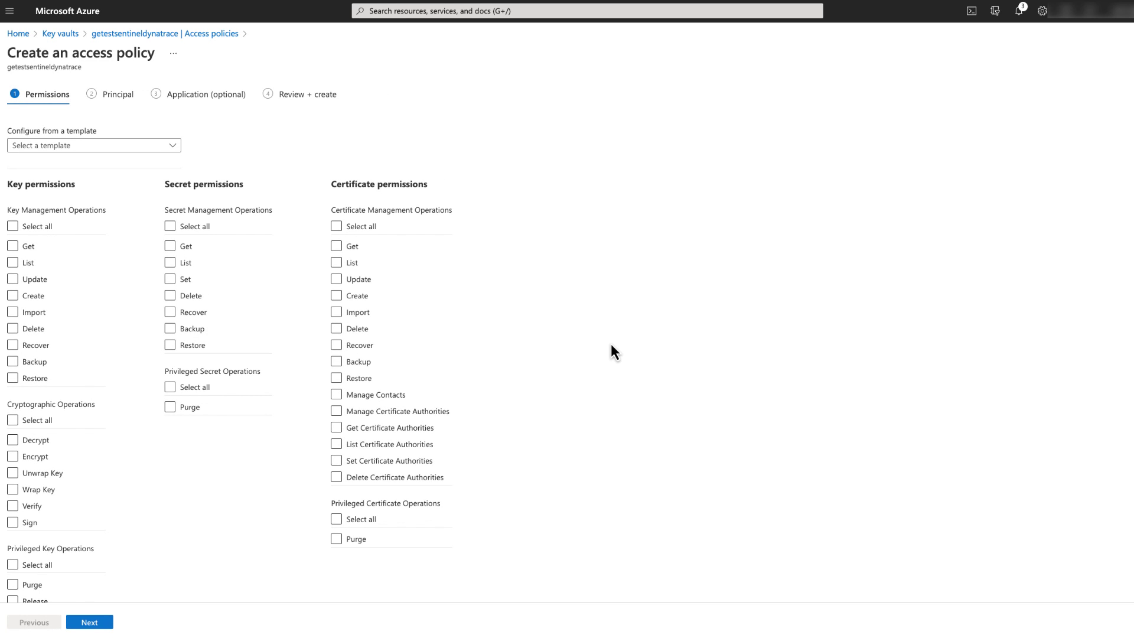
click(170, 248)
click(170, 263)
scroll(170, 534, down, 3)
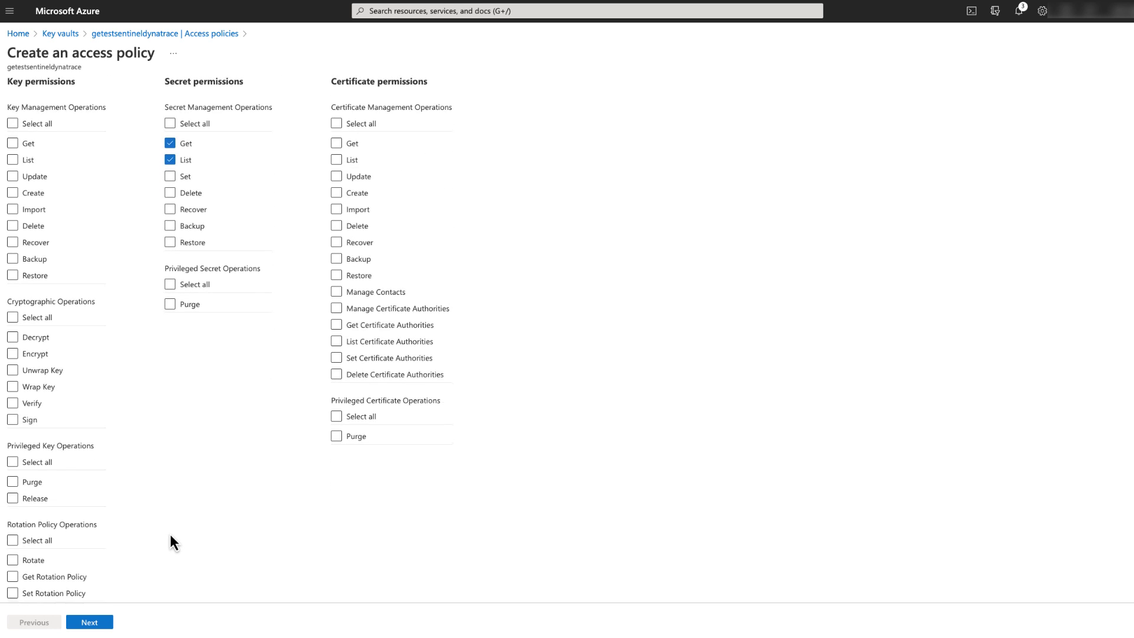
click(91, 623)
Assign EnrichDynatraceApplicationSecurityAttackIncident as the access policy's principal and create the policy without an authorized application
click(112, 175)
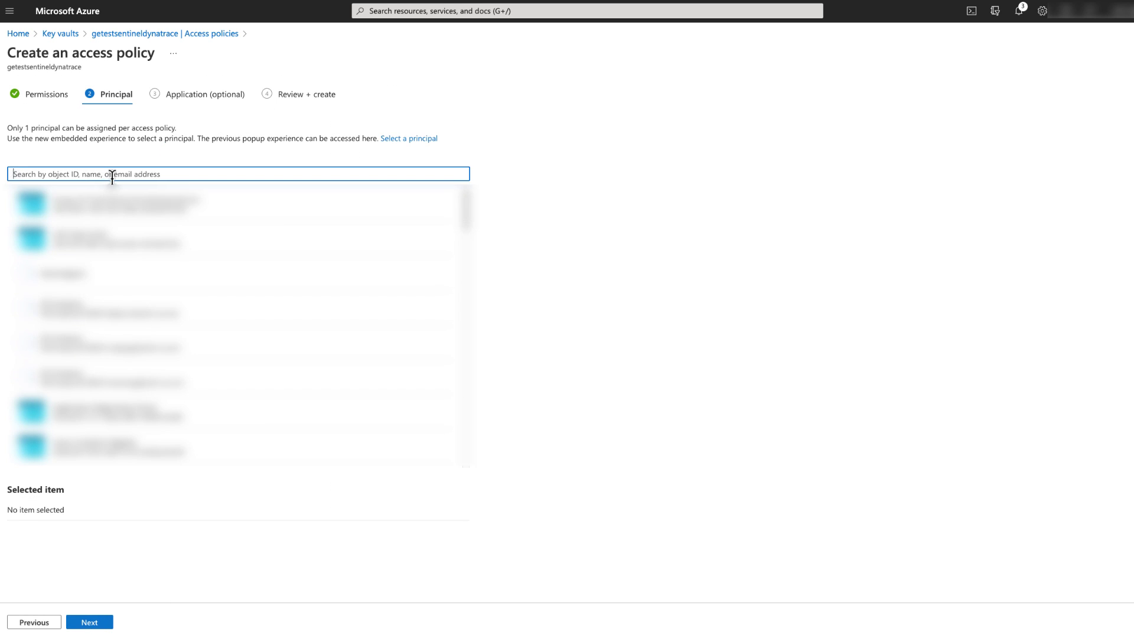
text(EnrichDynatraceApplicationSecurityAttackIncident)
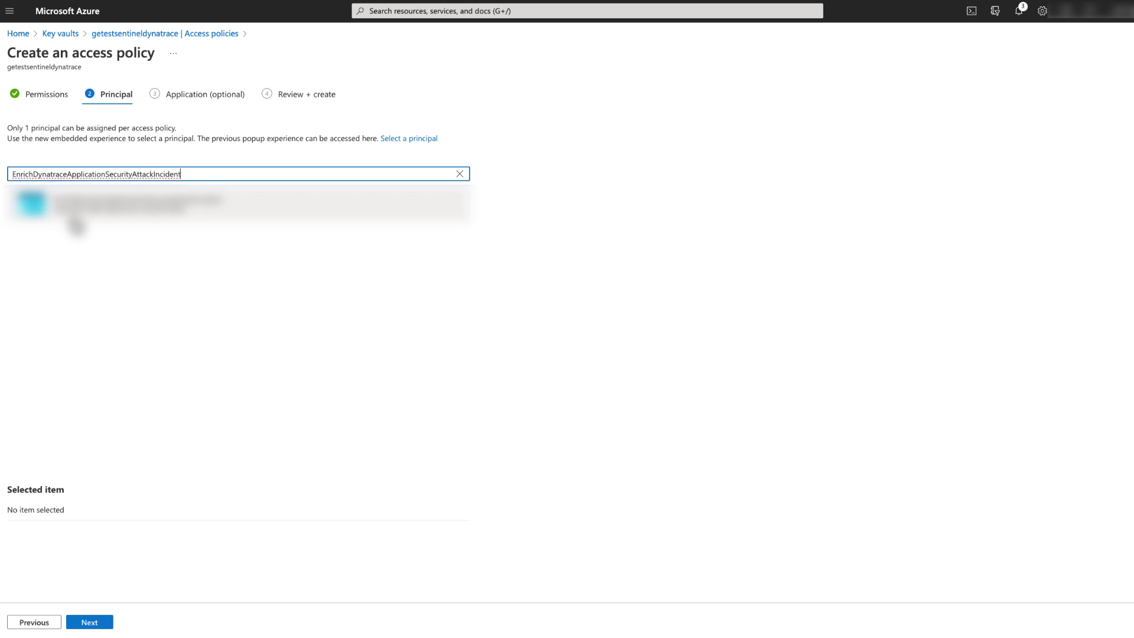
click(75, 219)
click(82, 623)
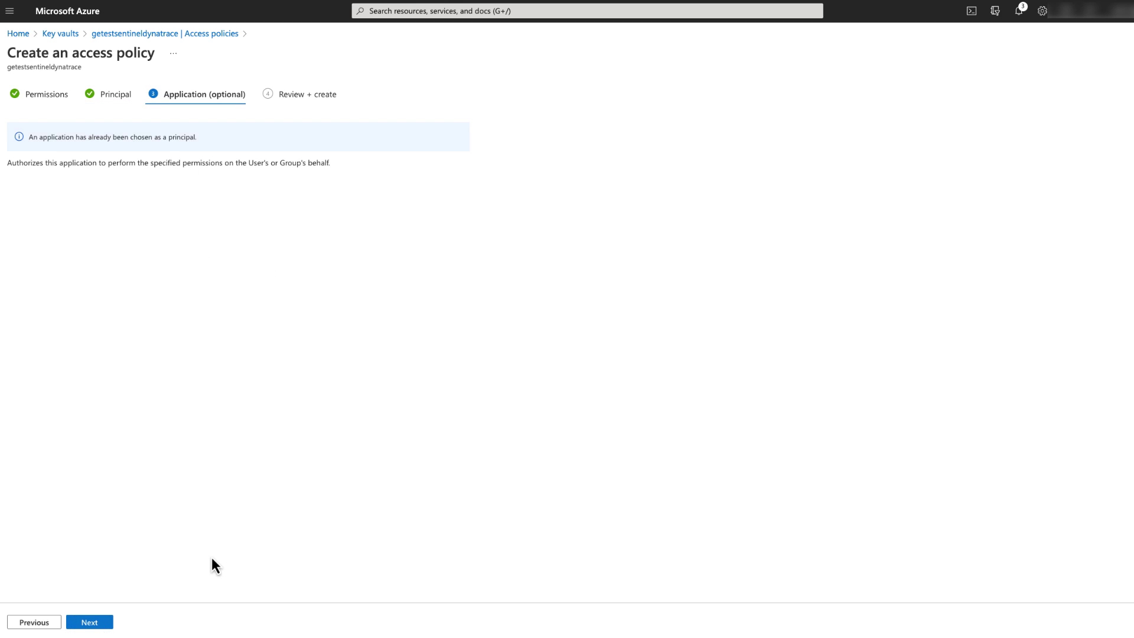
click(107, 622)
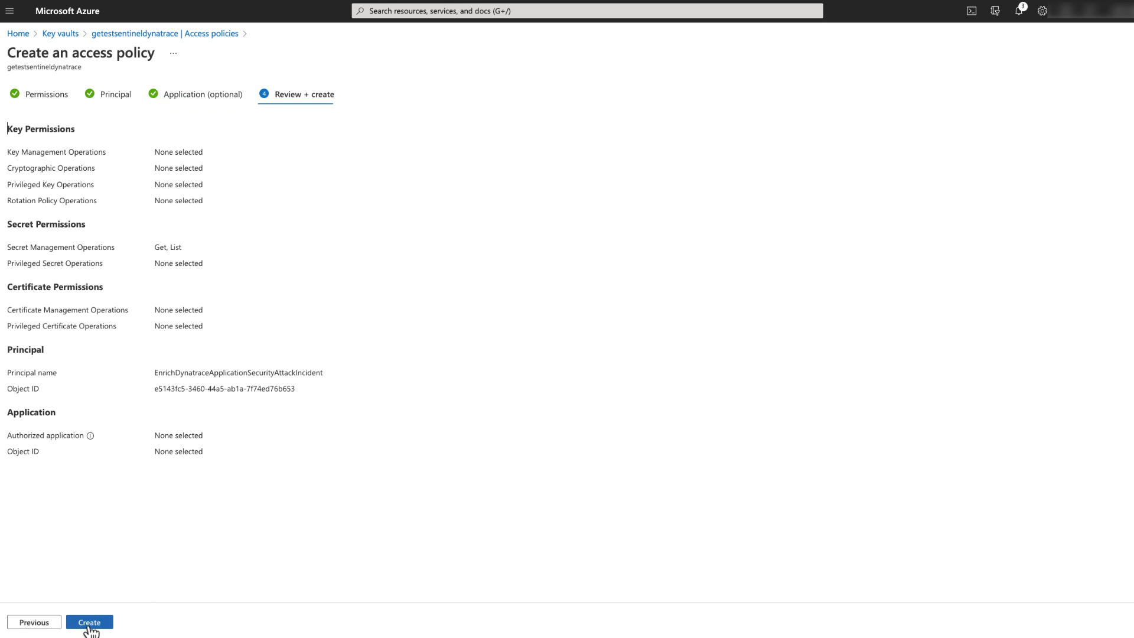
click(92, 625)
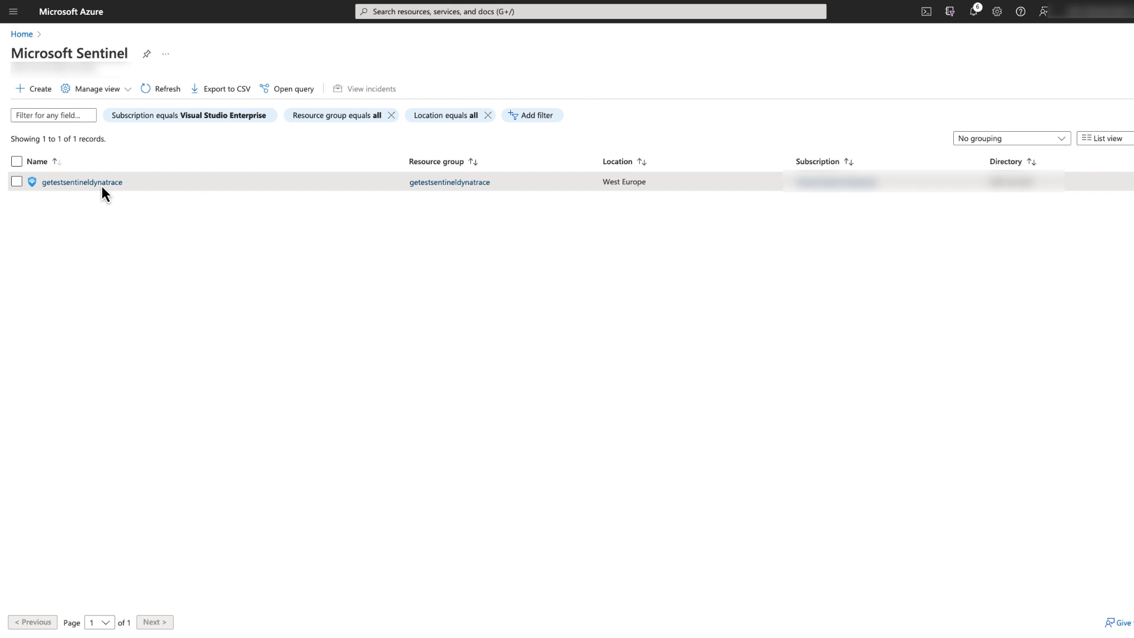
Start a new automation rule named Enrich Attack Incident in the getestsentineldynatrace Microsoft Sentinel workspace
click(103, 182)
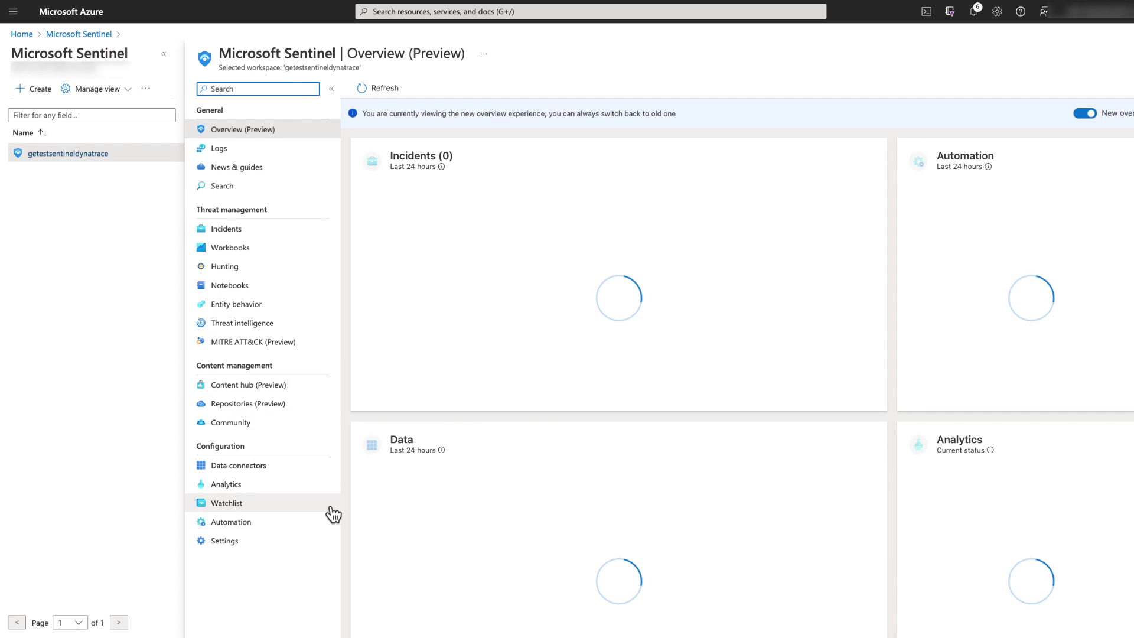
click(231, 523)
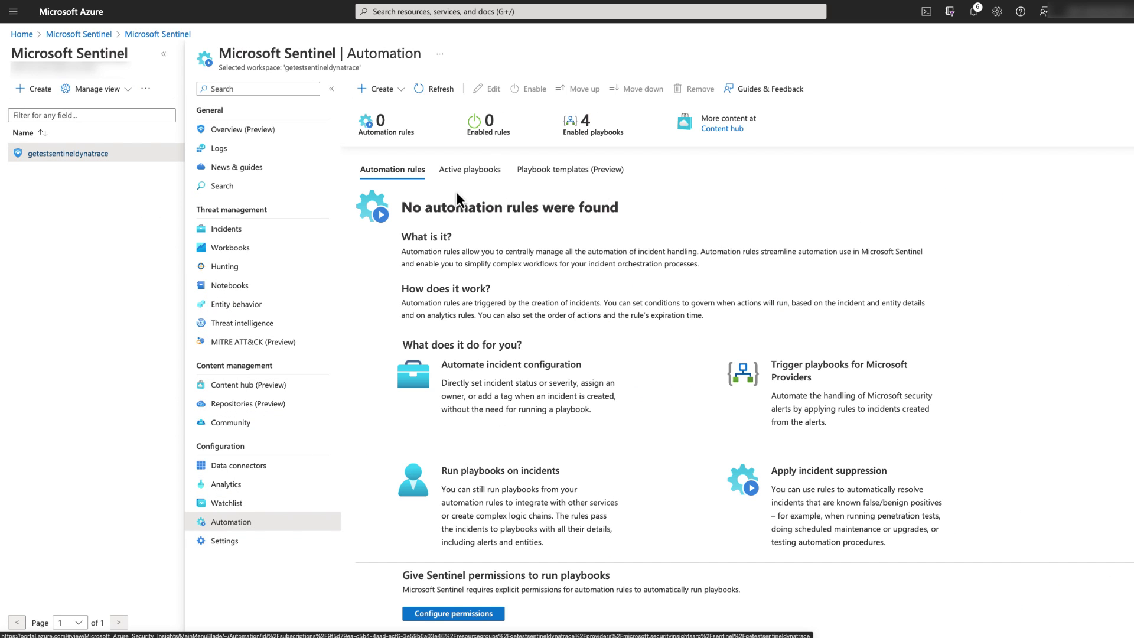
click(380, 89)
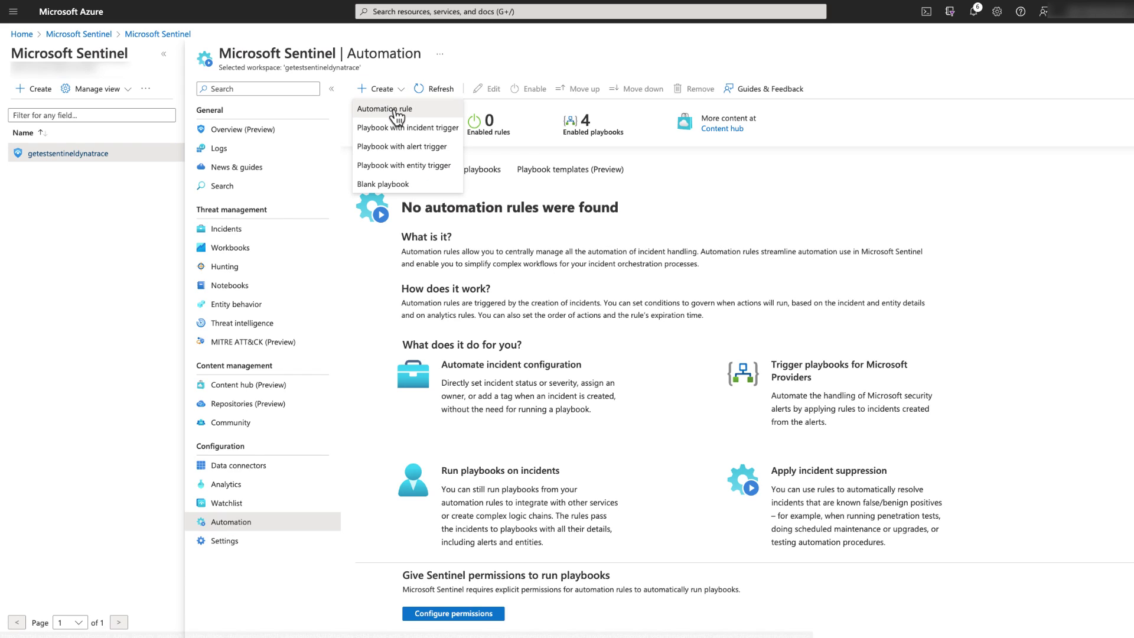
click(395, 110)
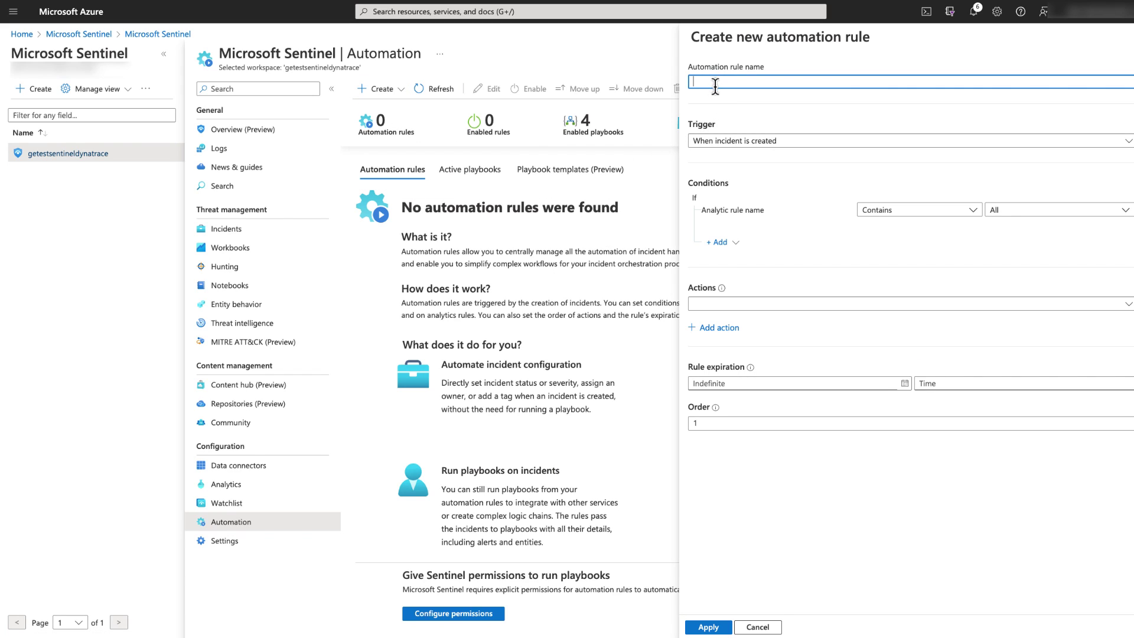
text(Enrich Attack Incident)
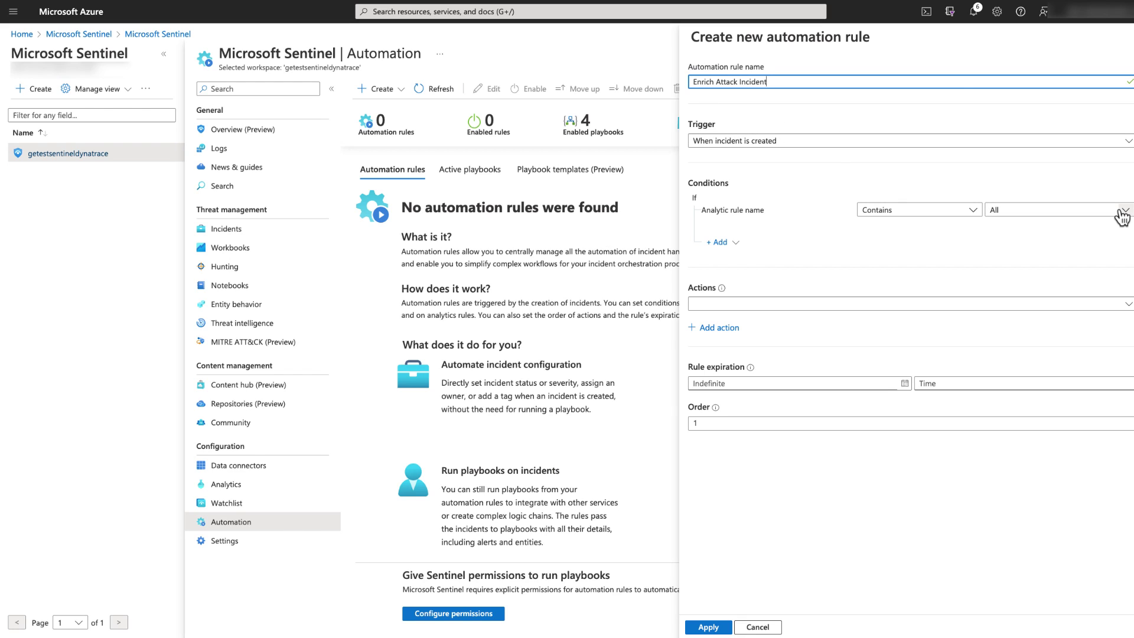
Restrict the rule's analytic rule name condition to Dynatrace Application Security - Attack detection
click(1124, 210)
click(942, 288)
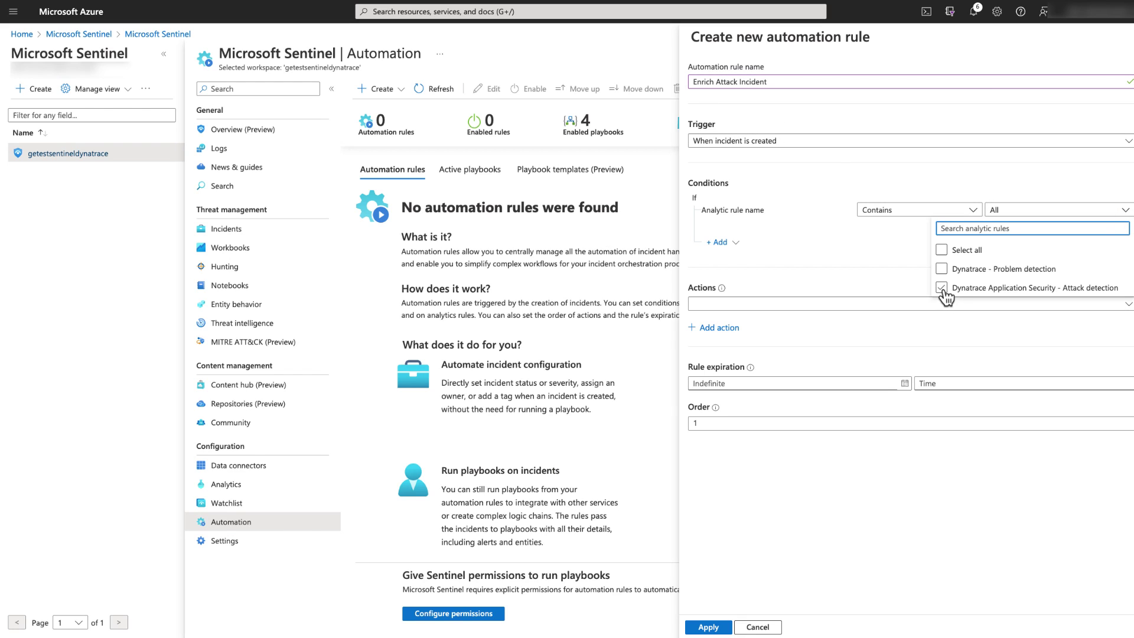
click(878, 286)
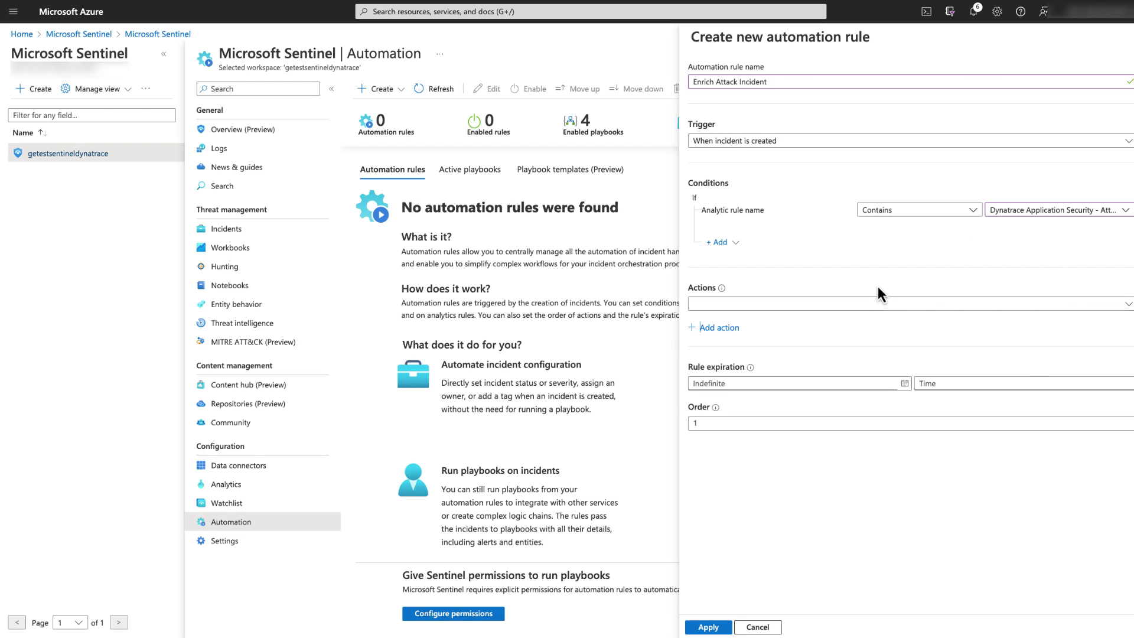
Add a Run playbook action using the EnrichDynatraceApplicationSecurityAttackIncident playbook and apply the automation rule
click(1127, 304)
click(832, 322)
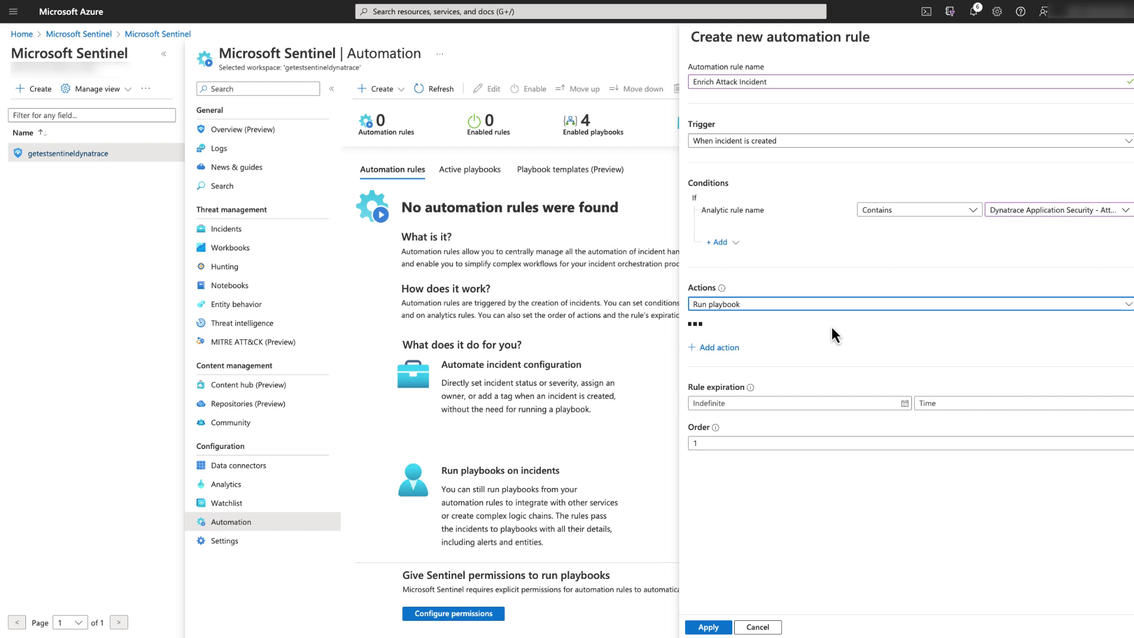
click(833, 326)
click(845, 366)
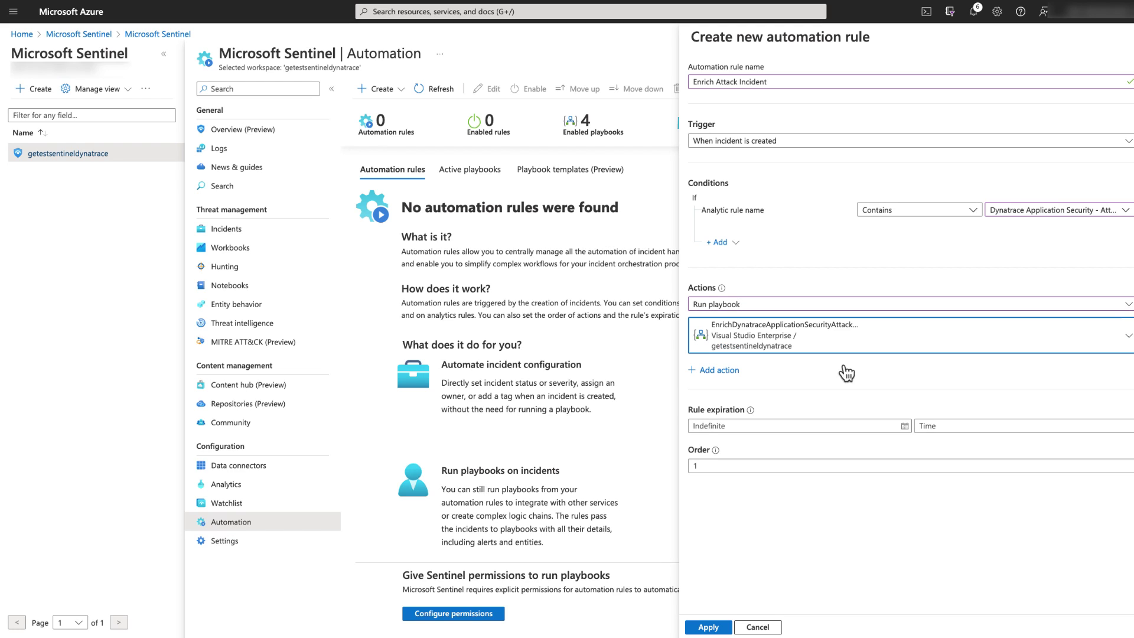
click(722, 628)
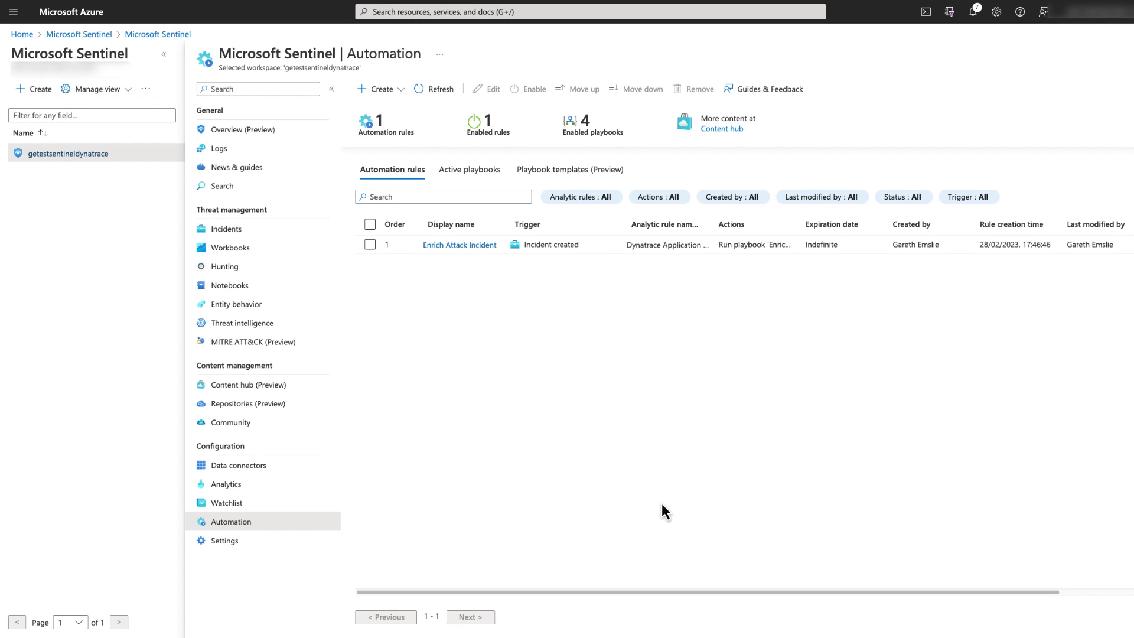
Examine the description, tags and custom details of the Dynatrace attack incident with ID 2
click(230, 229)
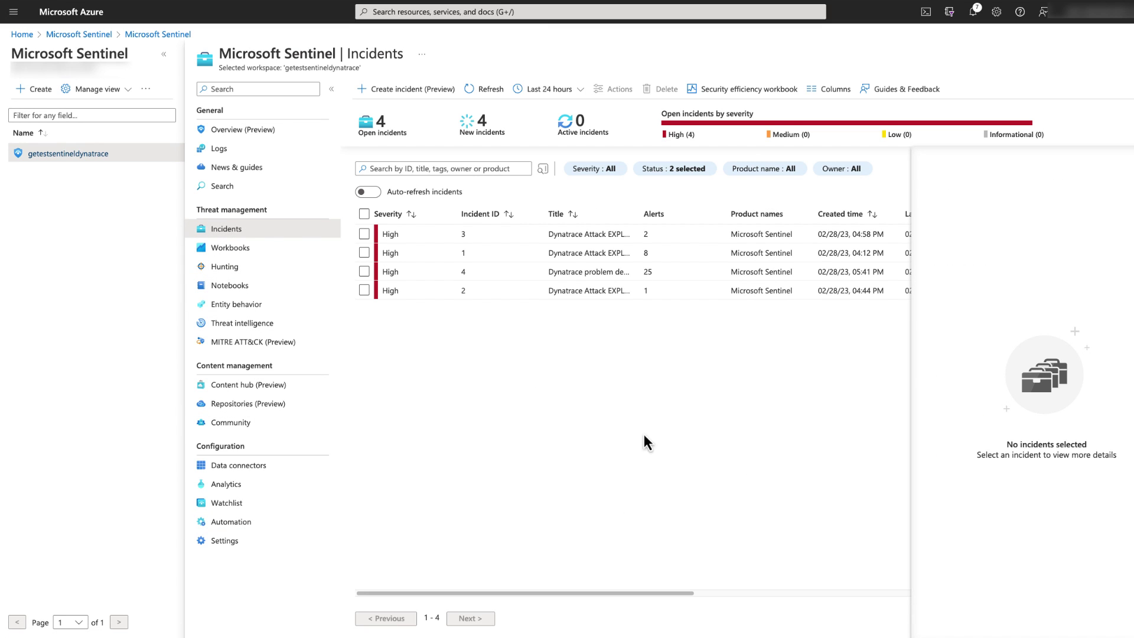
click(494, 293)
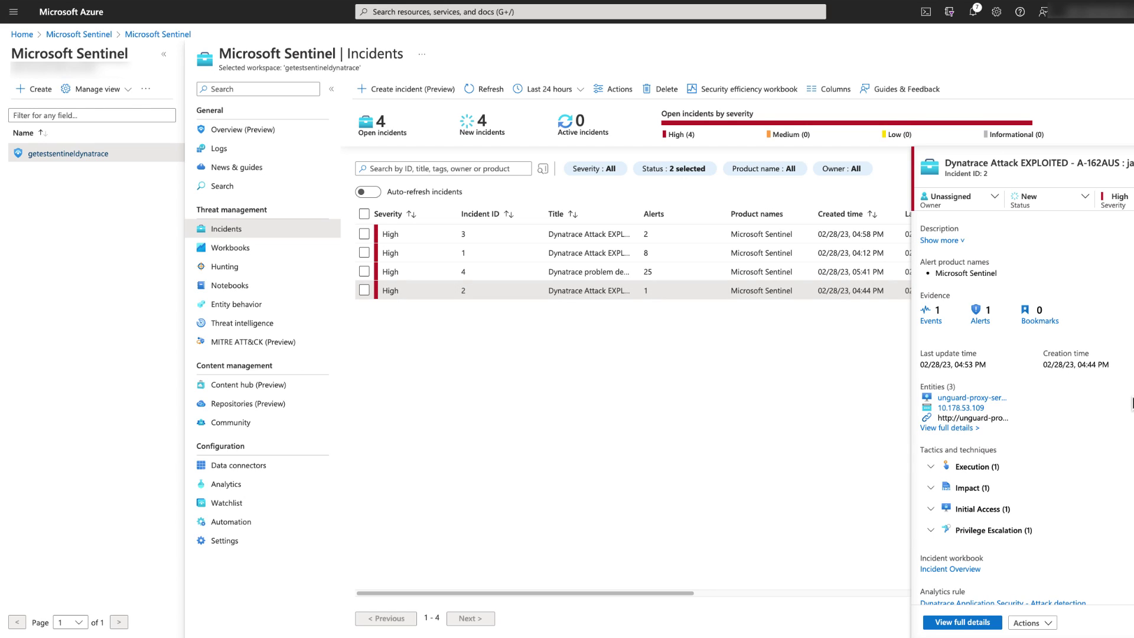
click(941, 240)
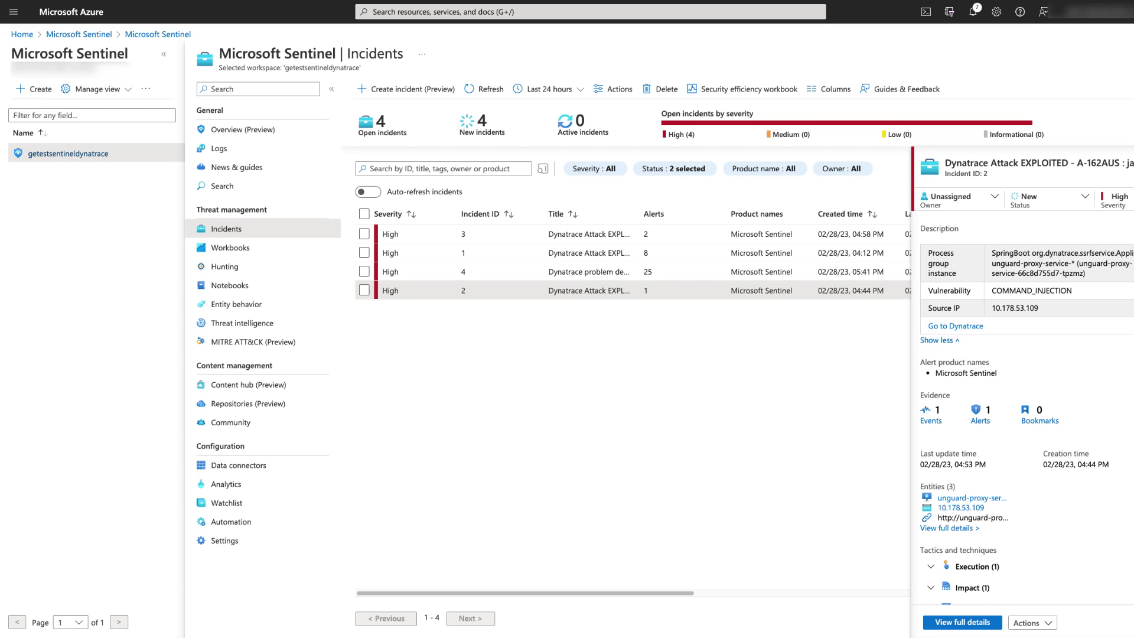
scroll(1022, 384, down, 5)
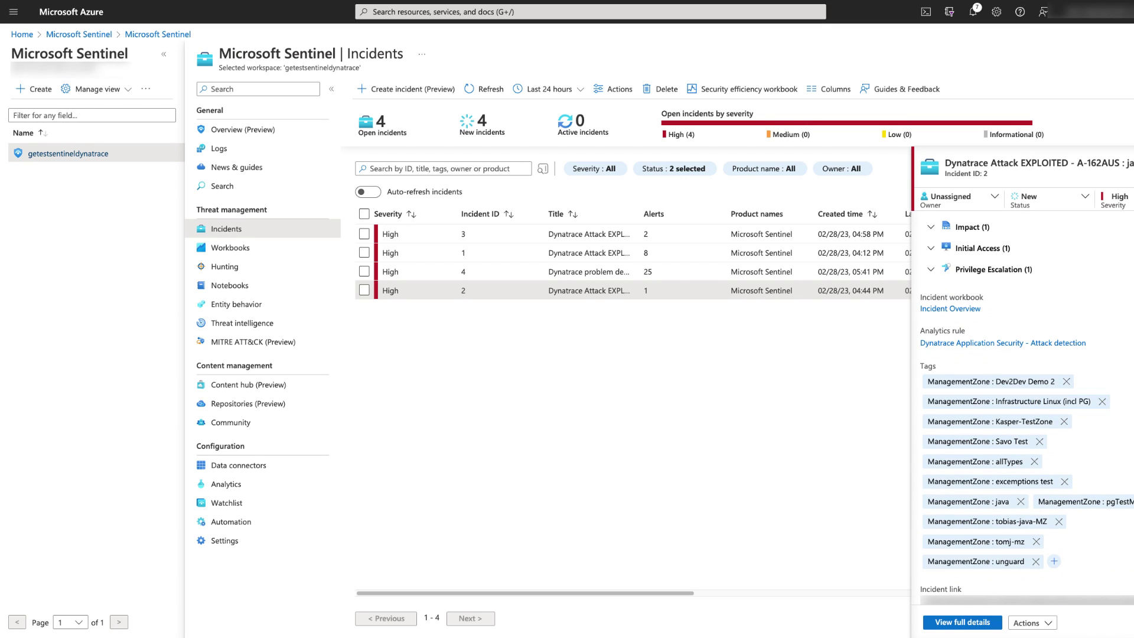
scroll(1022, 384, down, 4)
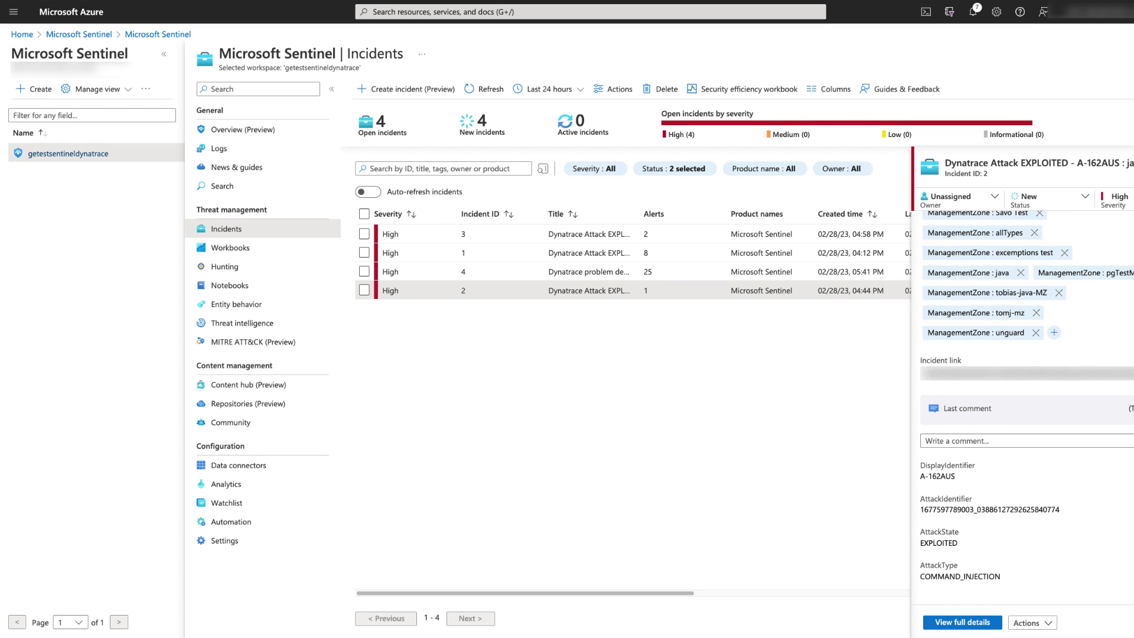
scroll(1022, 384, up, 9)
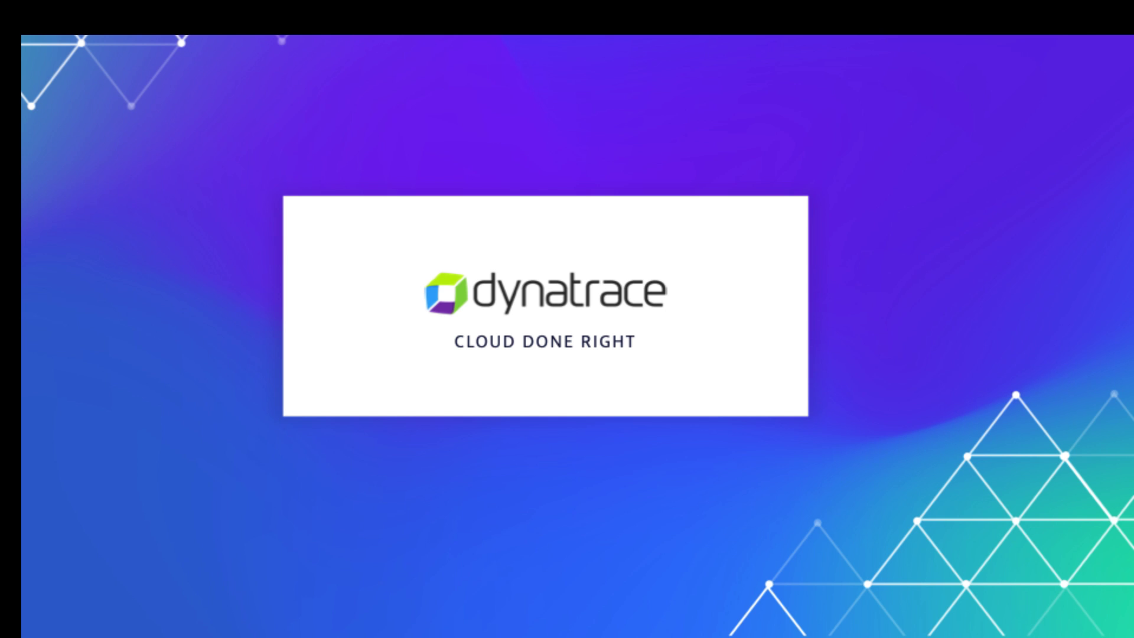